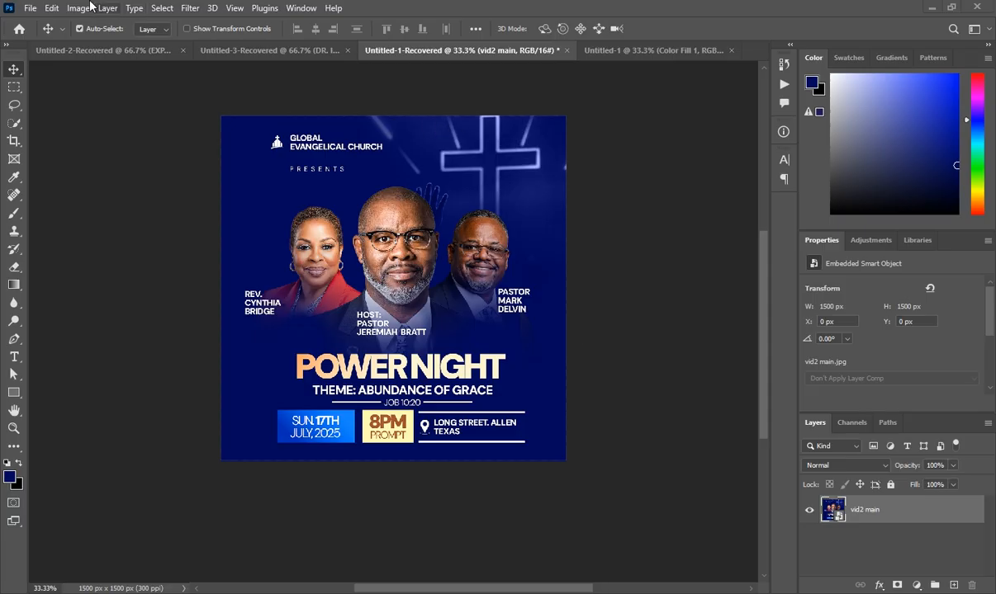
- Create a new 5 x 5 in, 300 ppi document with a transparent background
left_click(33, 8)
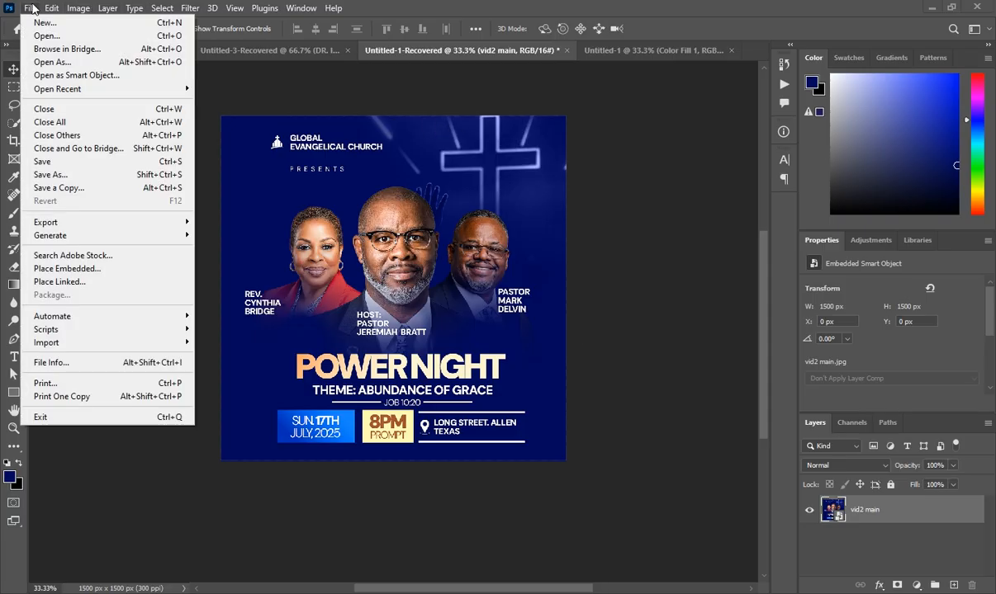
left_click(45, 22)
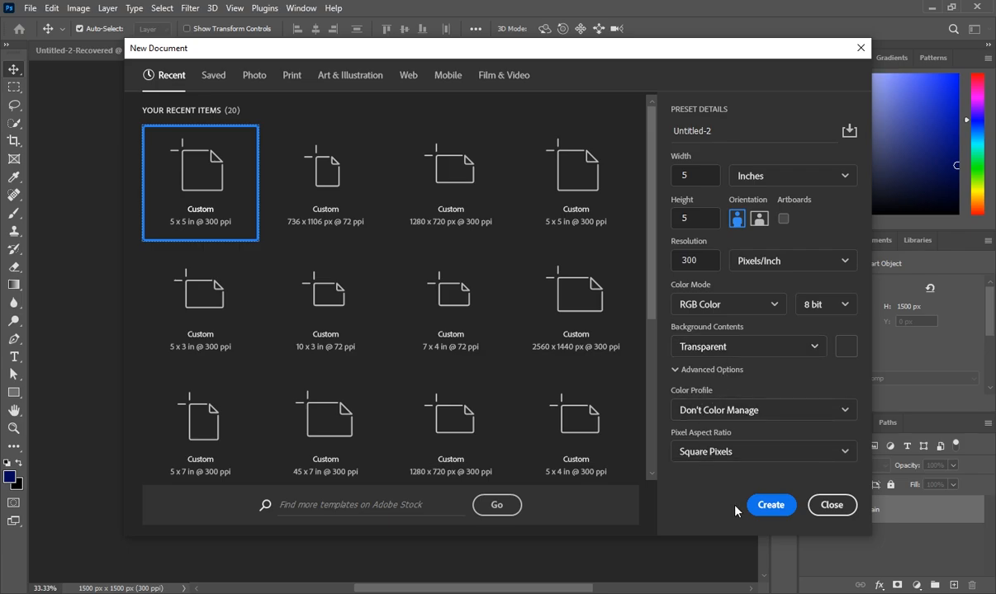
left_click(771, 508)
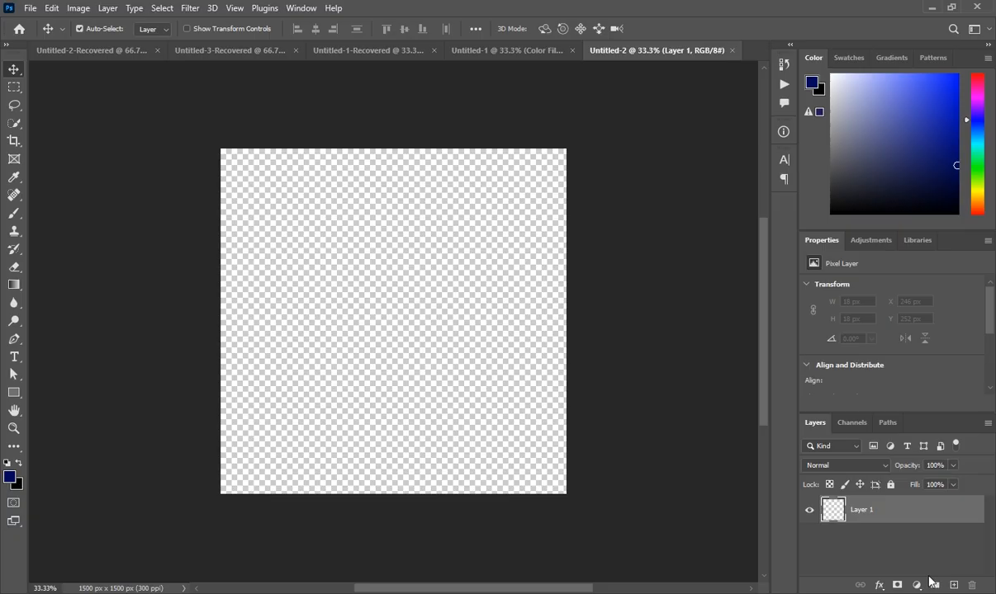
- Add a Solid Color fill layer in navy #010859 covering the whole canvas
left_click(916, 585)
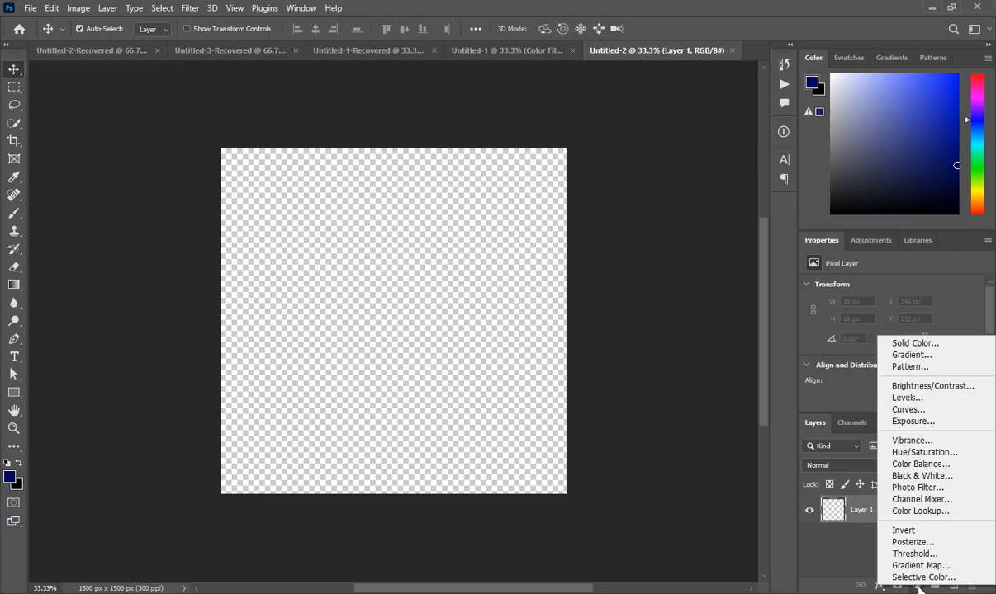
left_click(930, 344)
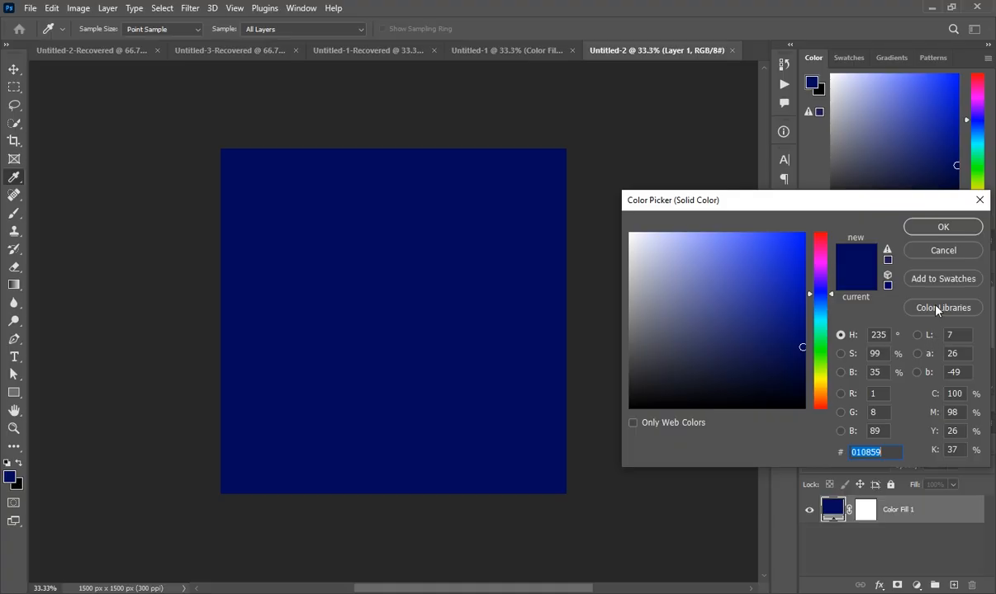
left_click(948, 226)
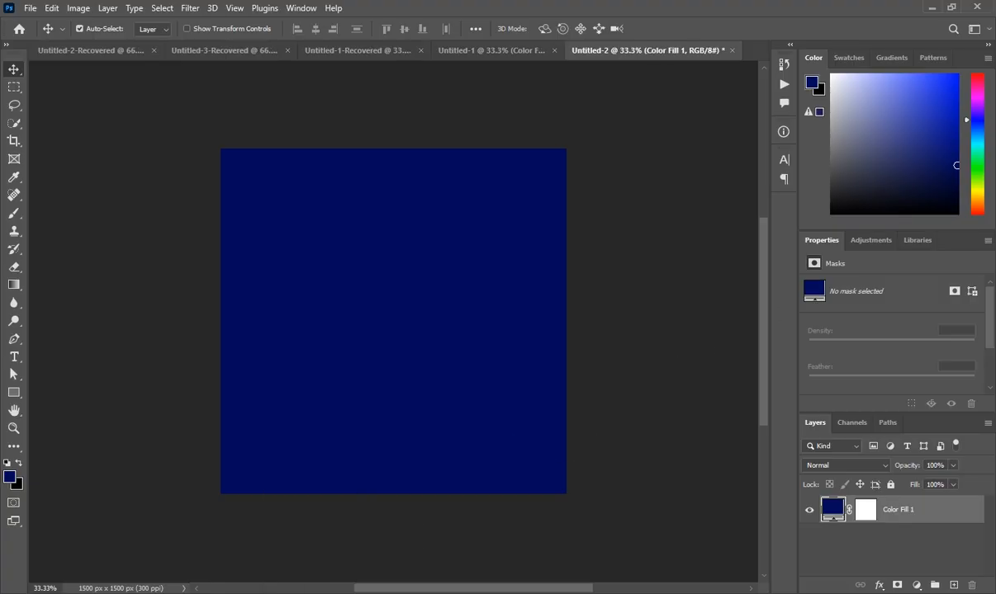
key("alt+Tab")
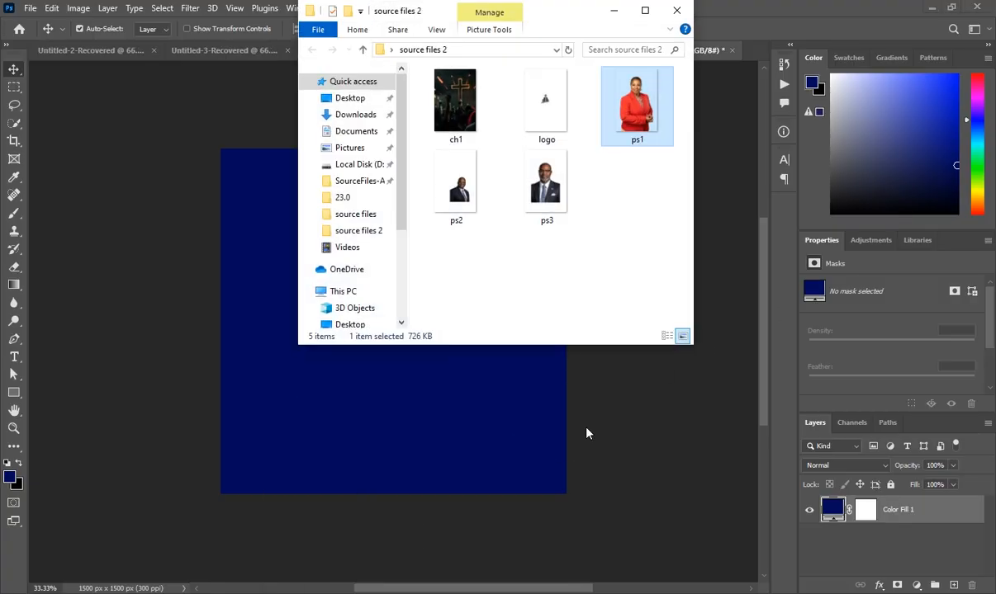
- Place the ch1 cross photo and position it over the canvas's right side
left_click(616, 15)
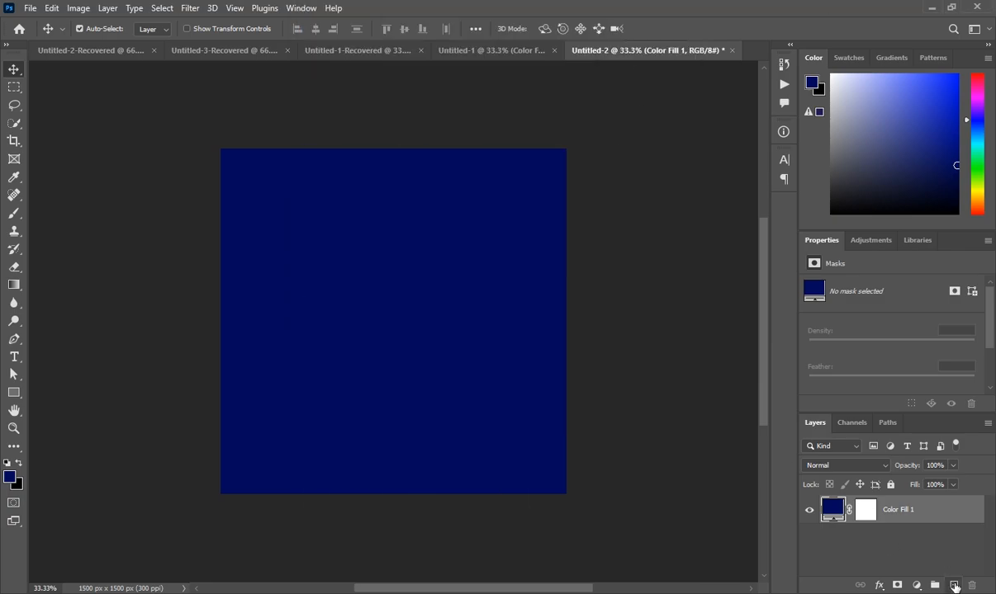
left_click(955, 585)
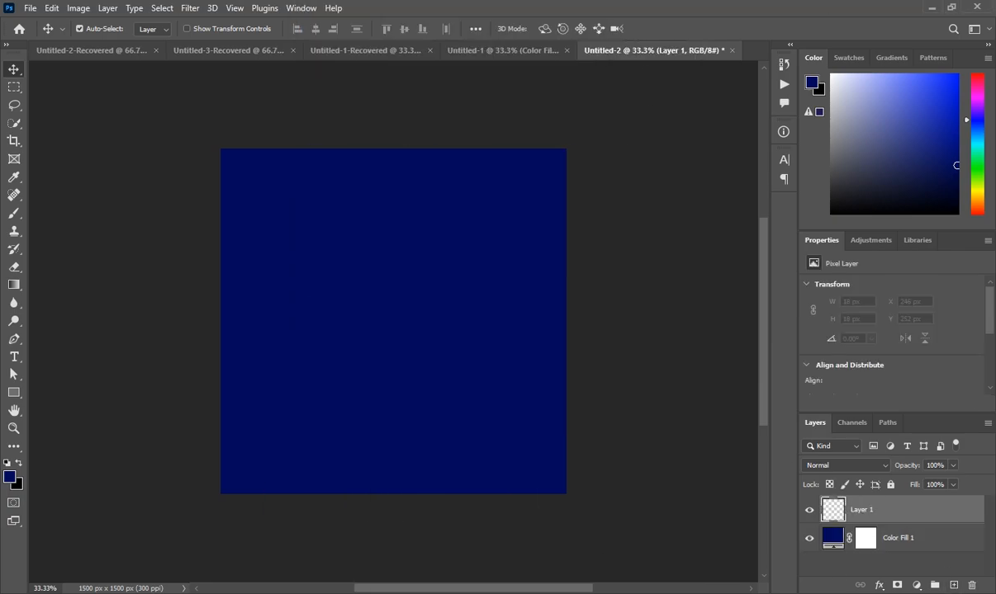
key("alt+Tab")
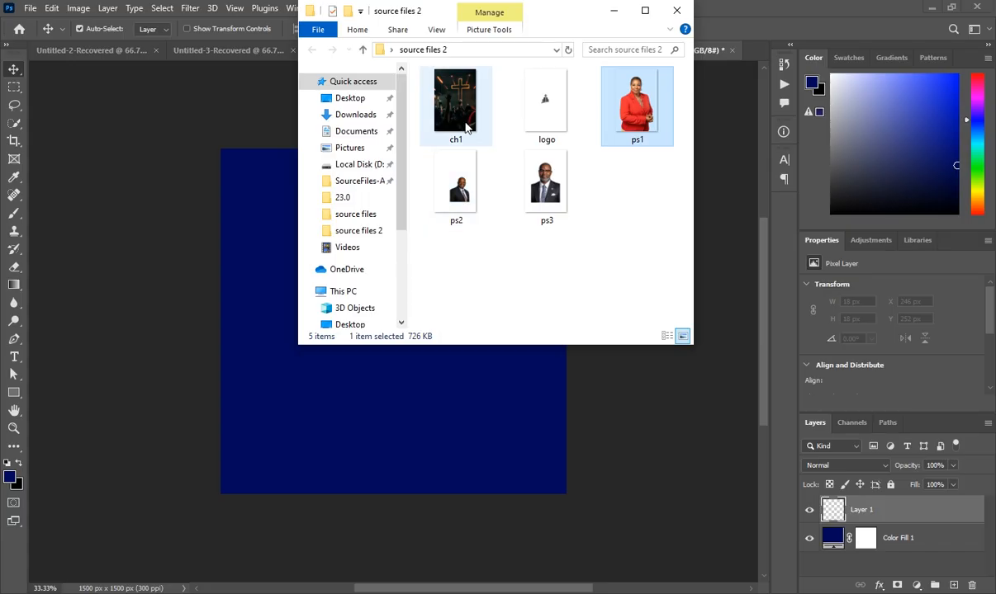
left_click_drag(466, 126, 478, 297)
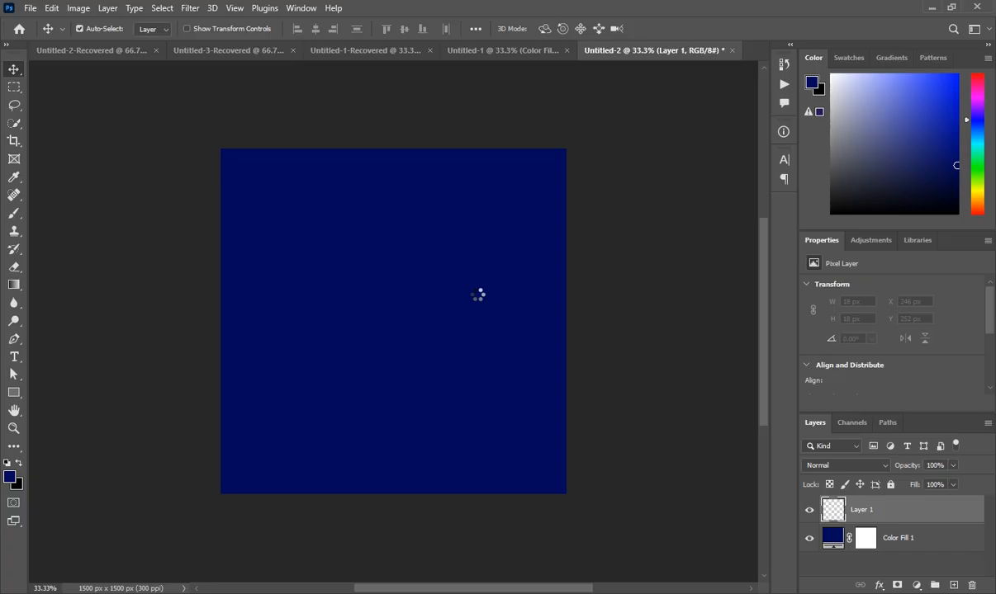
left_click_drag(478, 295, 456, 344)
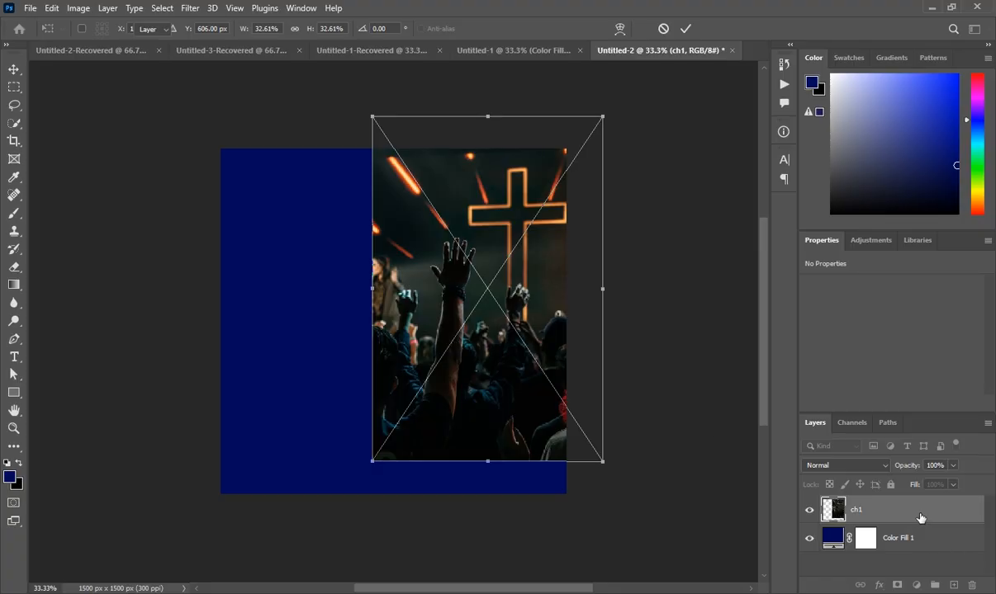
key("Return")
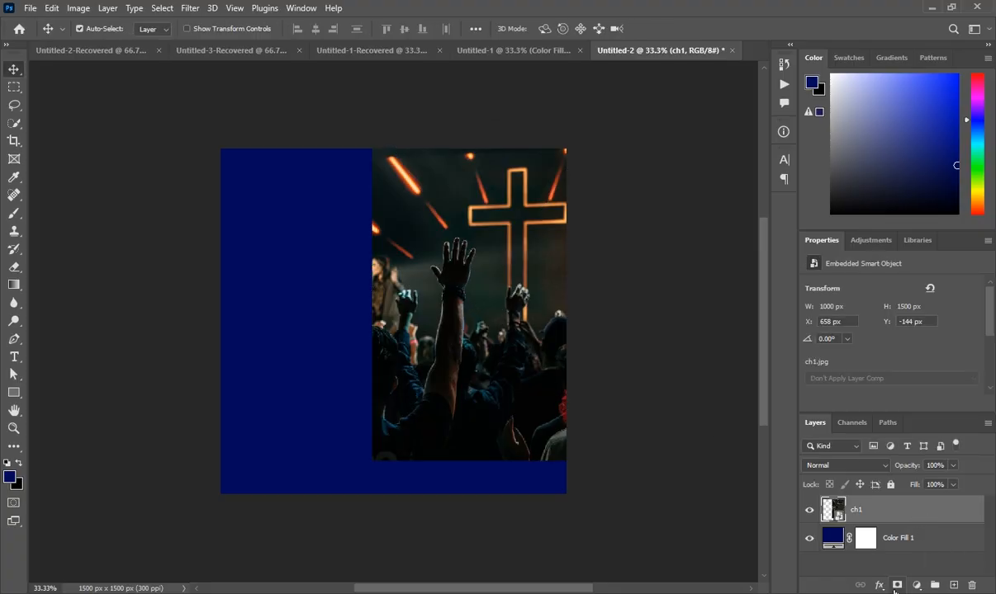
- Mask the cross photo and brush its lower and left areas away into the navy
left_click(896, 585)
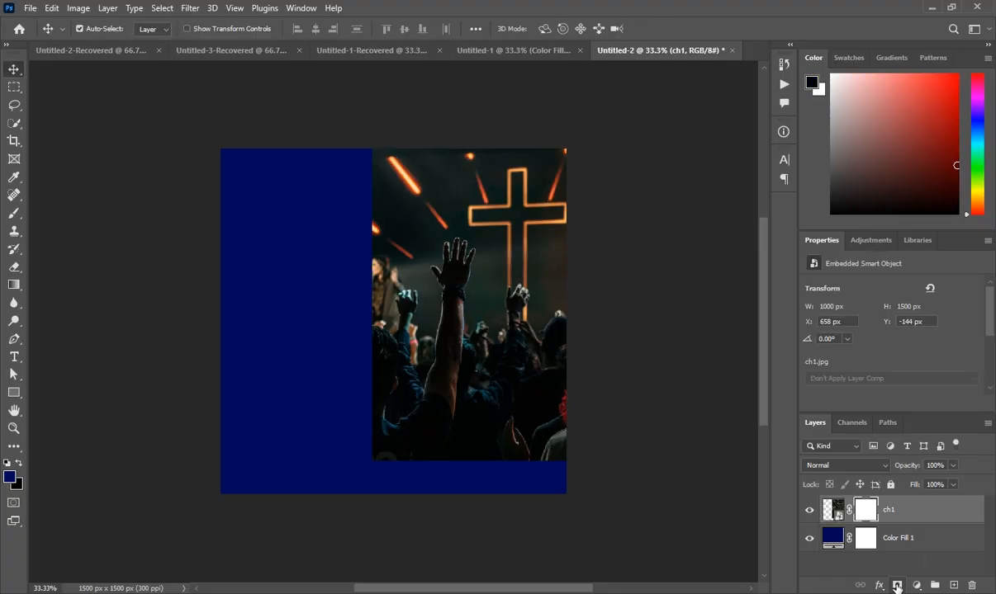
left_click(16, 217)
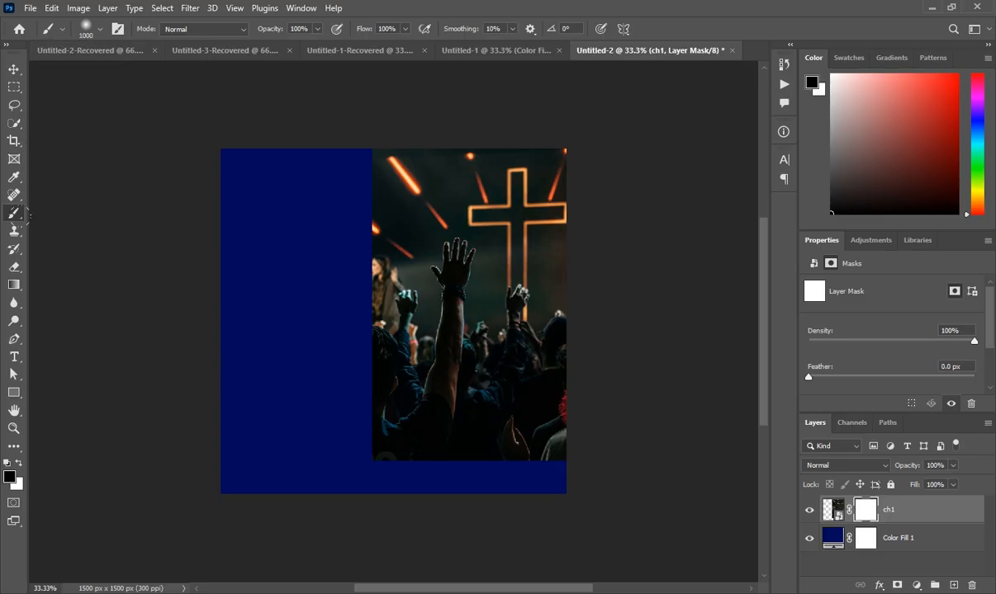
mouse_move(539, 420)
left_mouse_down()
mouse_move(240, 404)
mouse_move(482, 402)
mouse_move(388, 389)
left_mouse_up()
mouse_move(582, 366)
left_mouse_down()
mouse_move(322, 326)
mouse_move(311, 247)
mouse_move(259, 87)
left_mouse_up()
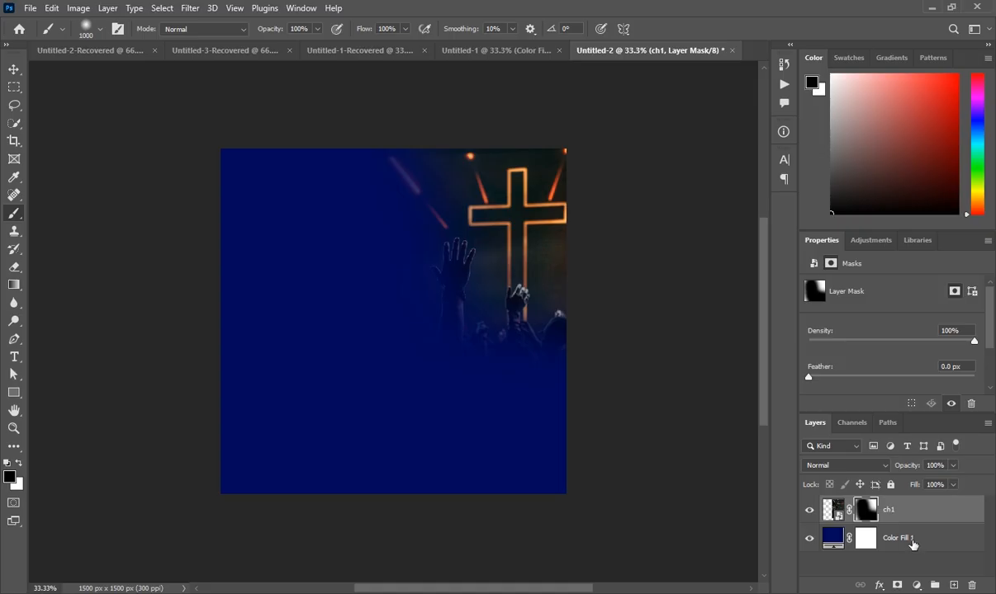
- Set the cross photo layer's blend mode to Luminosity
left_click(867, 467)
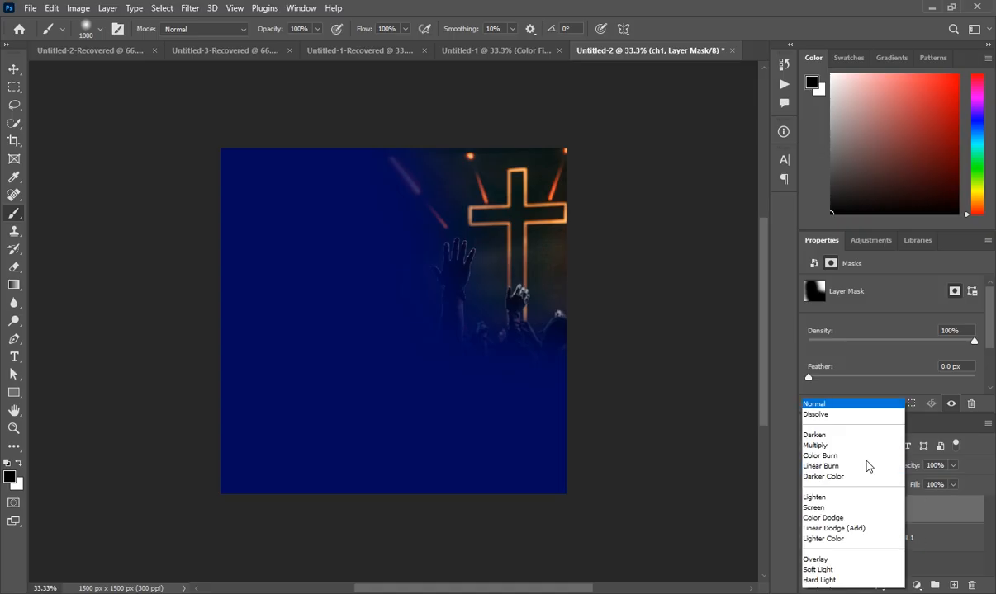
left_click(830, 583)
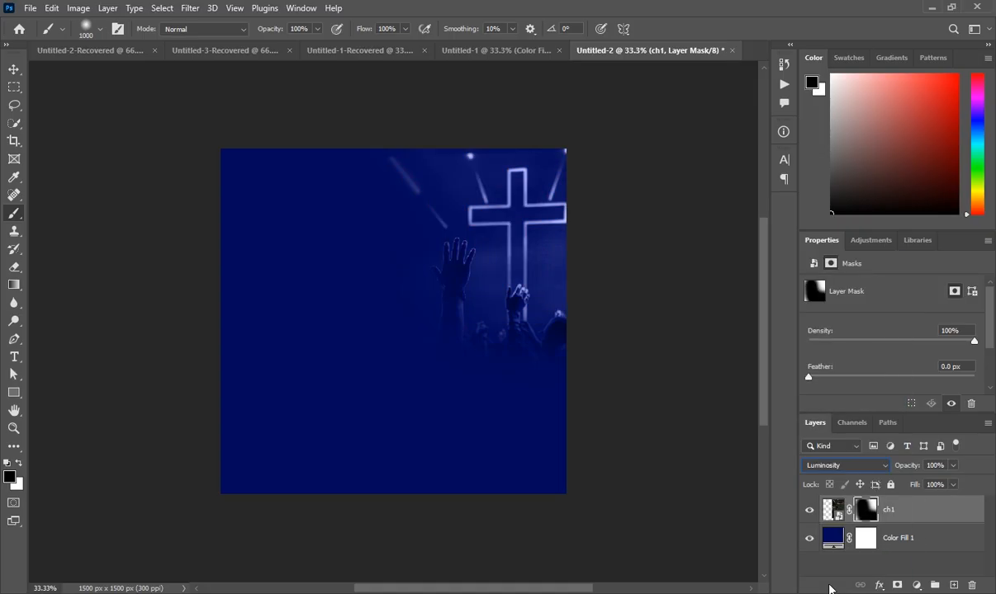
left_click(915, 514)
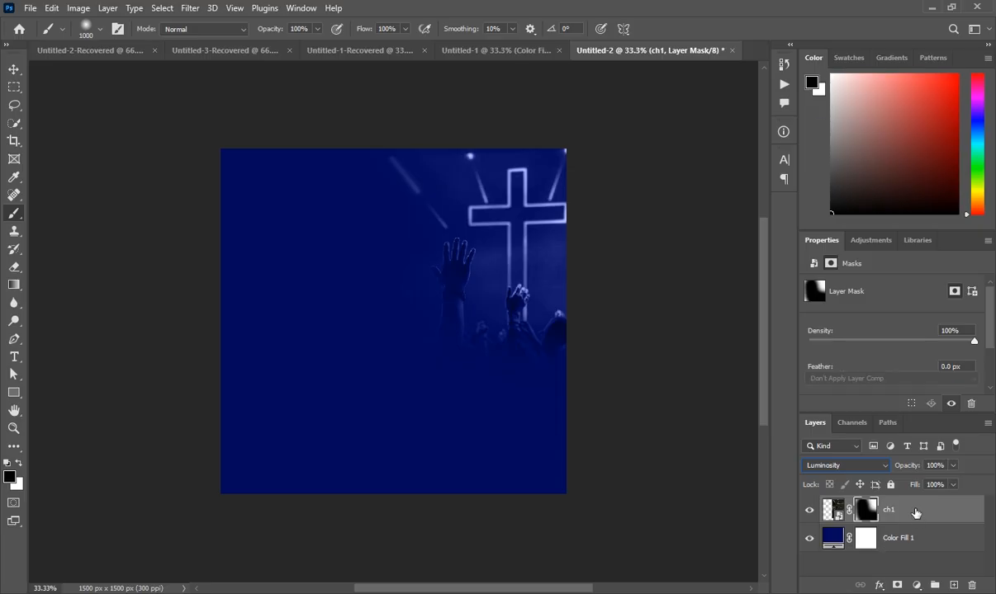
- Place the ps2 portrait, enlarge it, and move it right of centre over the cross photo
left_click(954, 584)
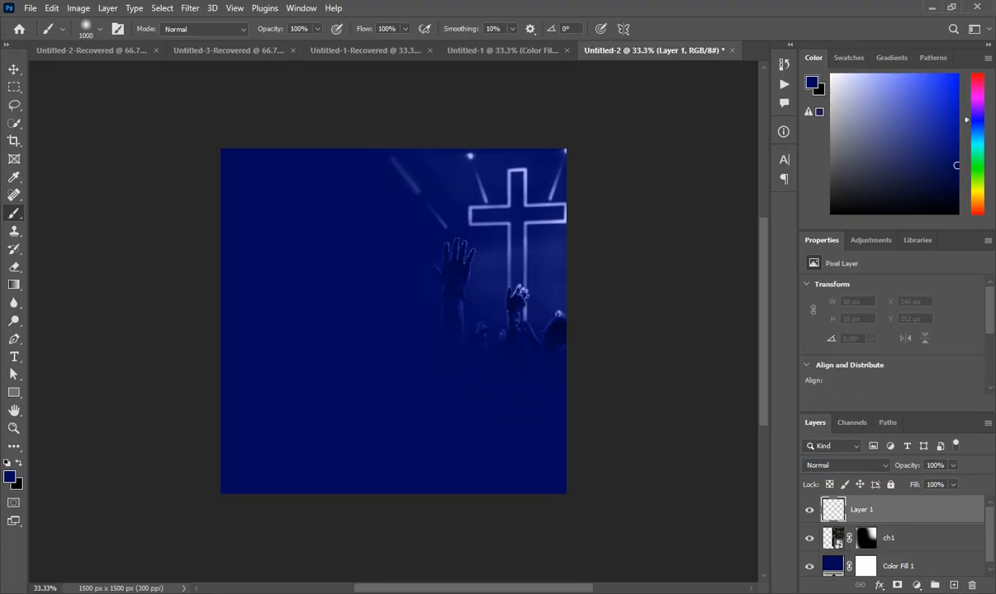
mouse_move(314, 588)
left_click(314, 549)
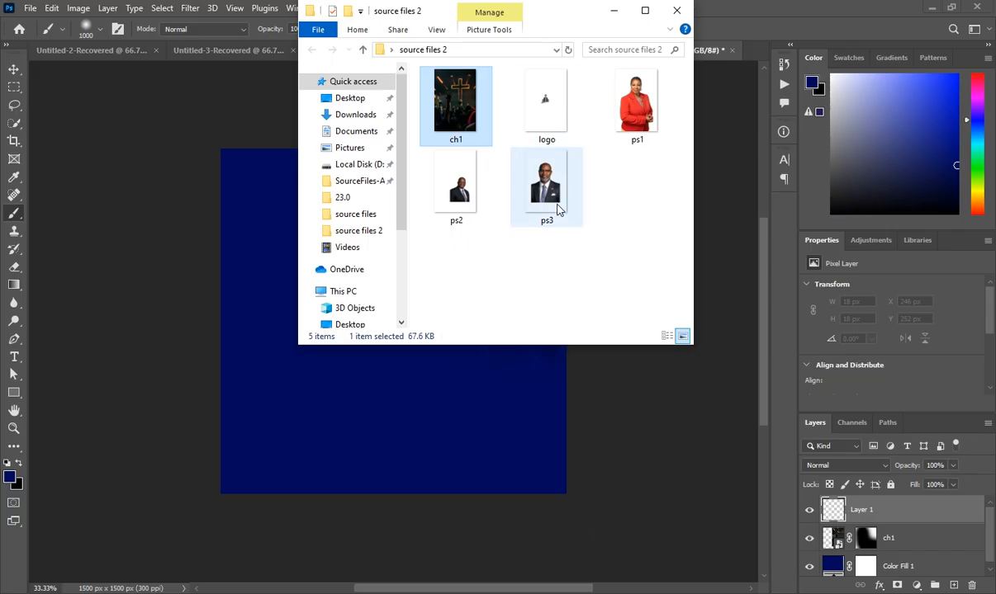
left_click_drag(466, 206, 494, 520)
left_click_drag(494, 577, 460, 382)
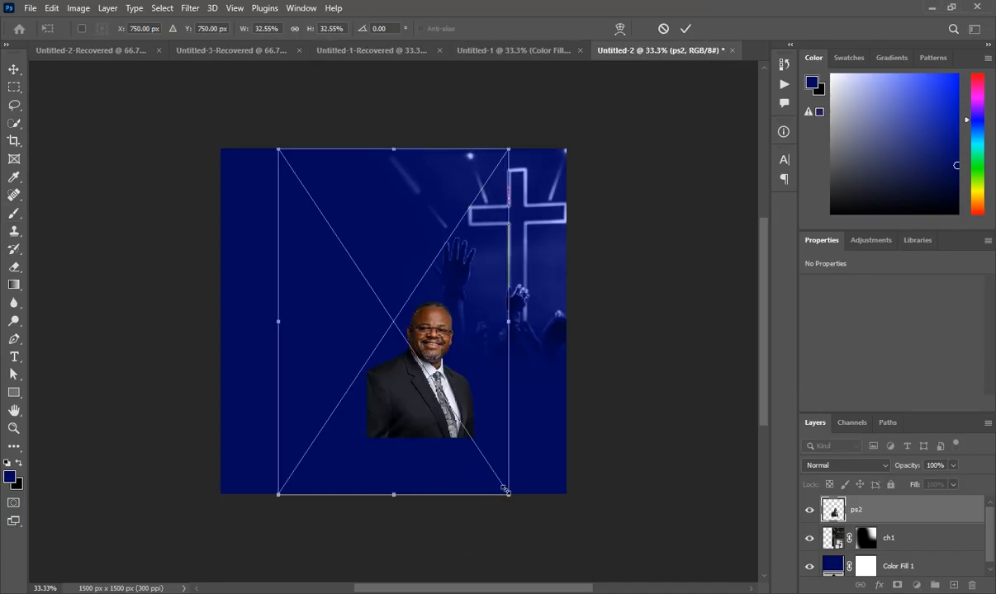
left_click_drag(507, 493, 548, 537)
left_click_drag(491, 409, 497, 388)
left_click(909, 515)
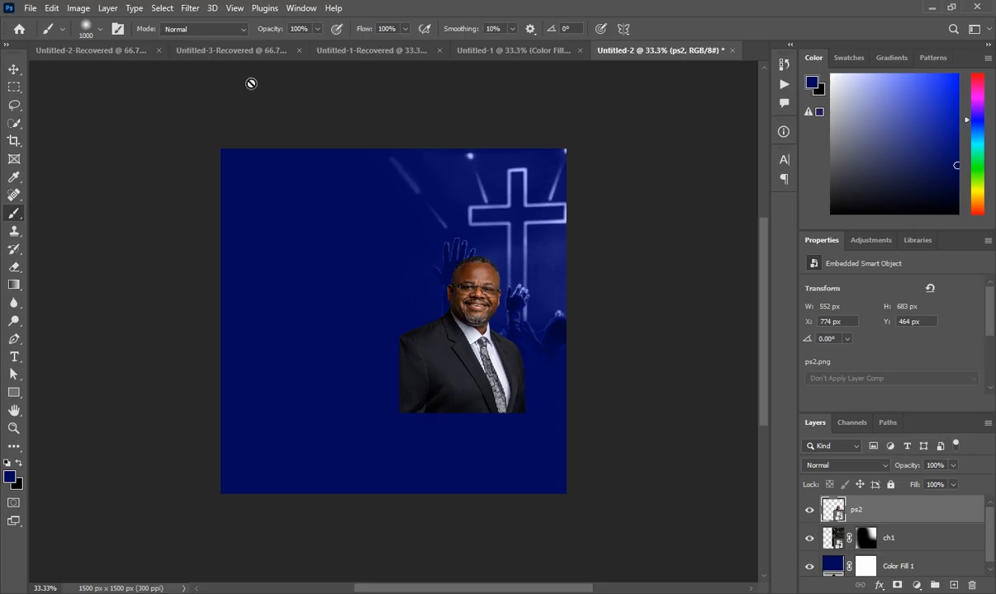
- Apply Camera Raw to ps2: exposure +0.40, highlights +21, texture +21, clarity +13
left_click(190, 7)
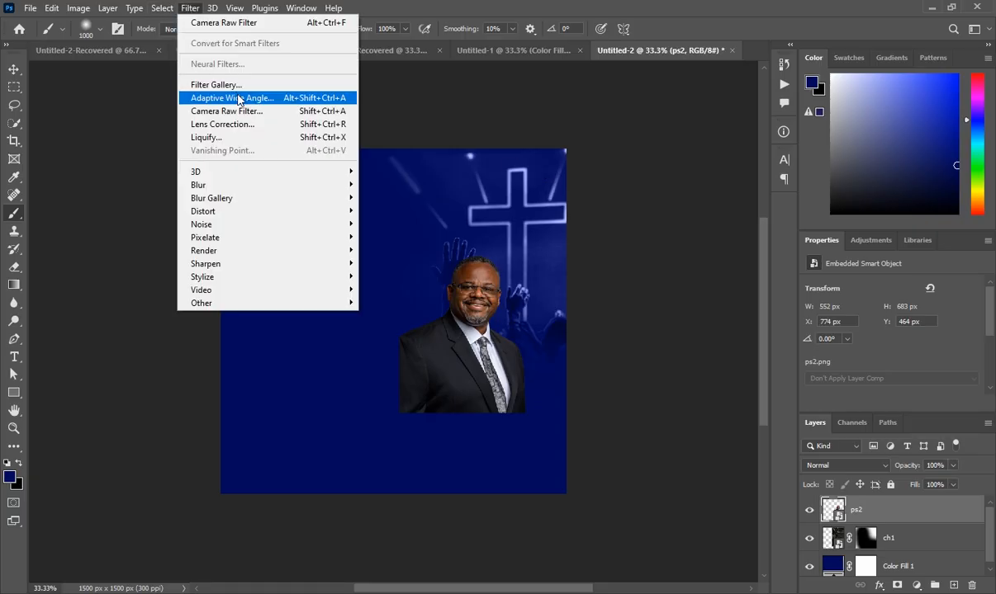
left_click(244, 113)
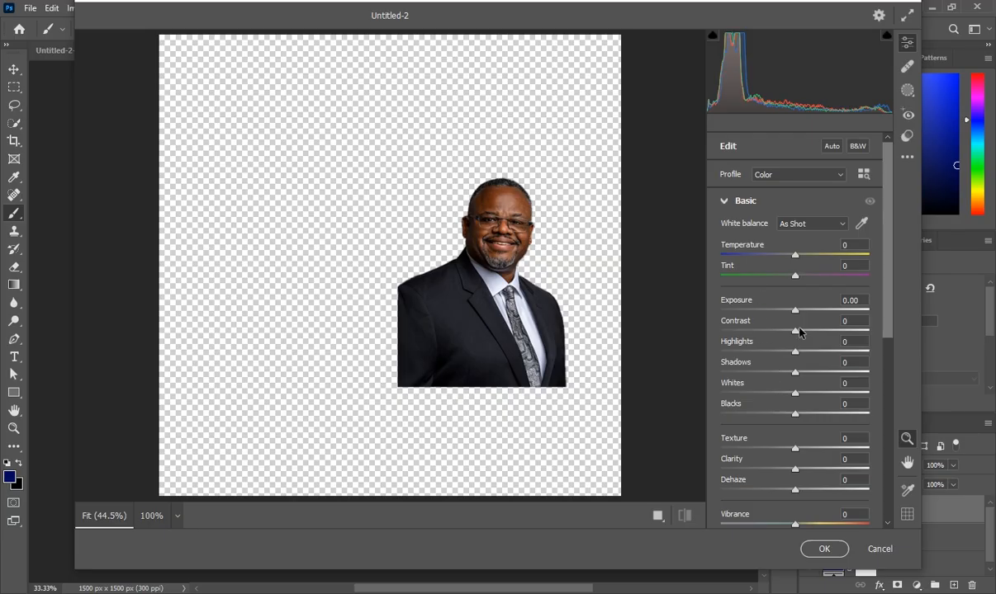
left_click_drag(796, 312, 801, 312)
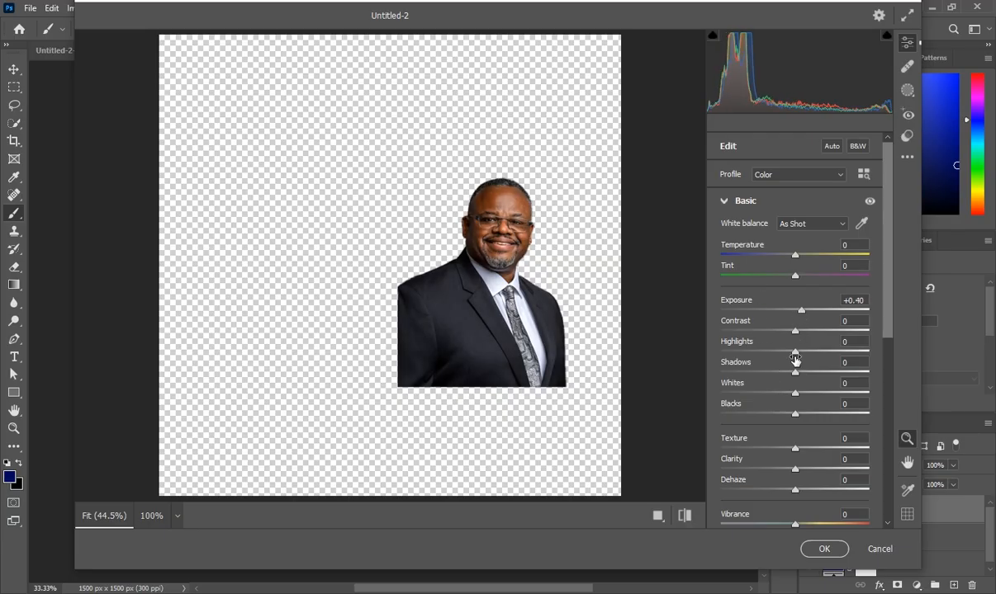
left_click_drag(792, 348, 804, 348)
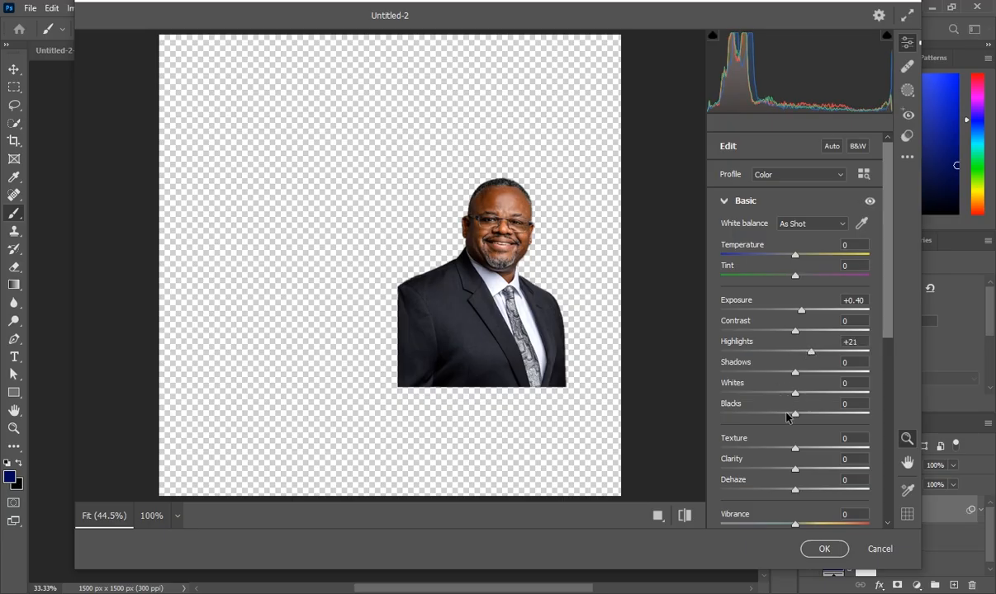
left_click_drag(794, 449, 808, 450)
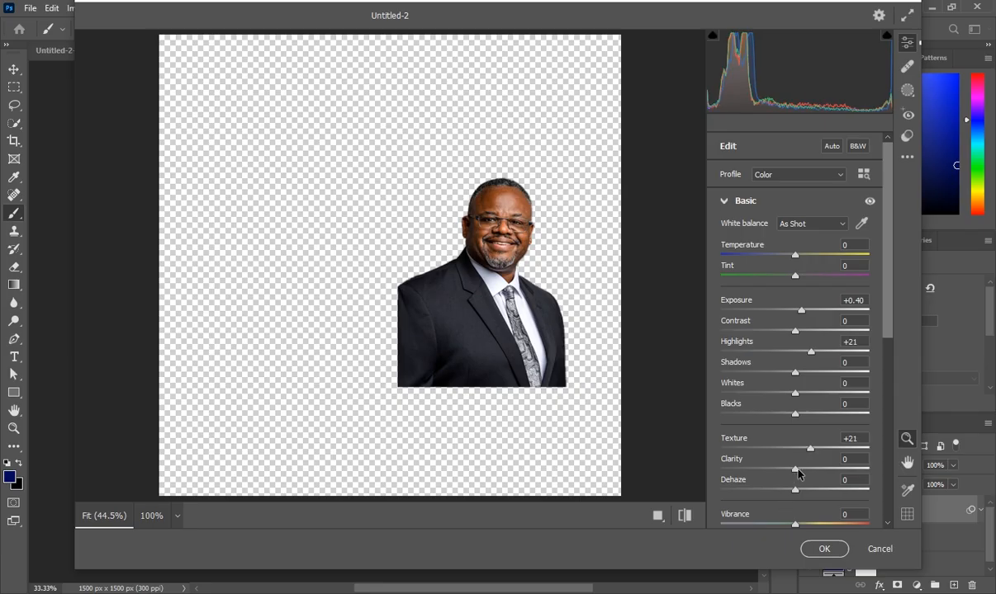
left_click_drag(796, 471, 807, 471)
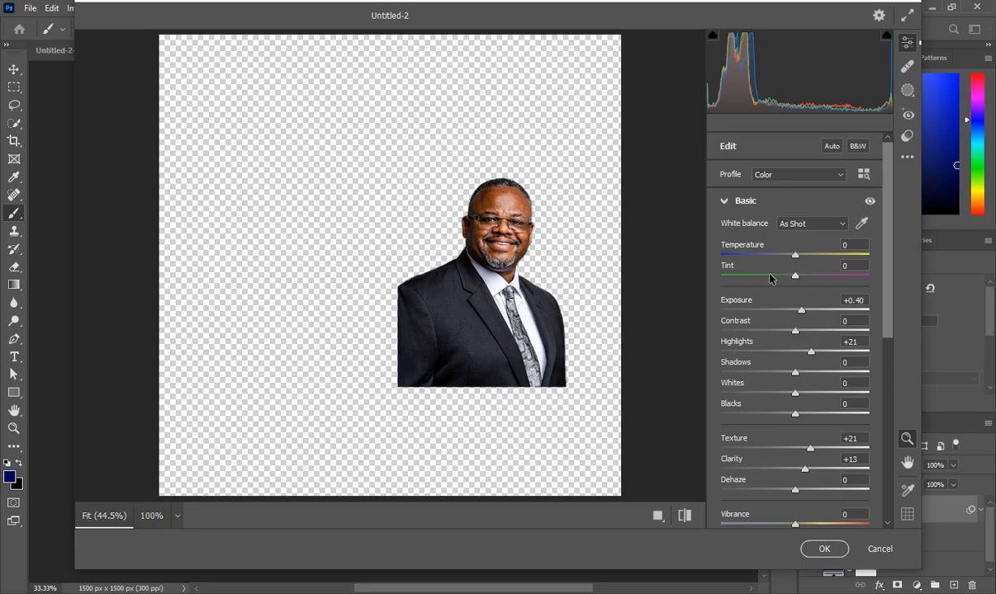
left_click(815, 551)
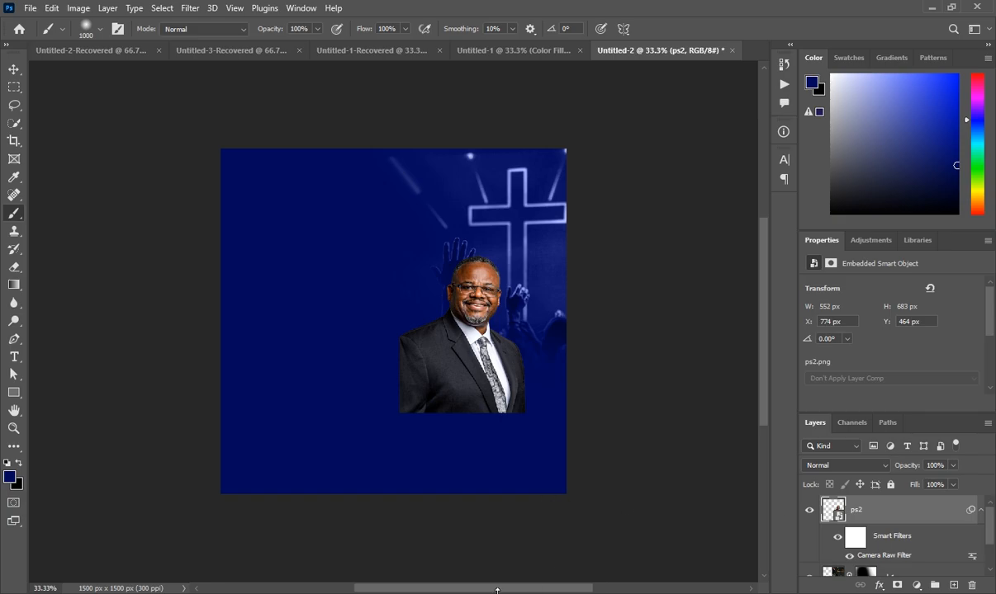
- Place the ps1 photo of the woman in red and flip it horizontally
mouse_move(317, 592)
left_click(314, 562)
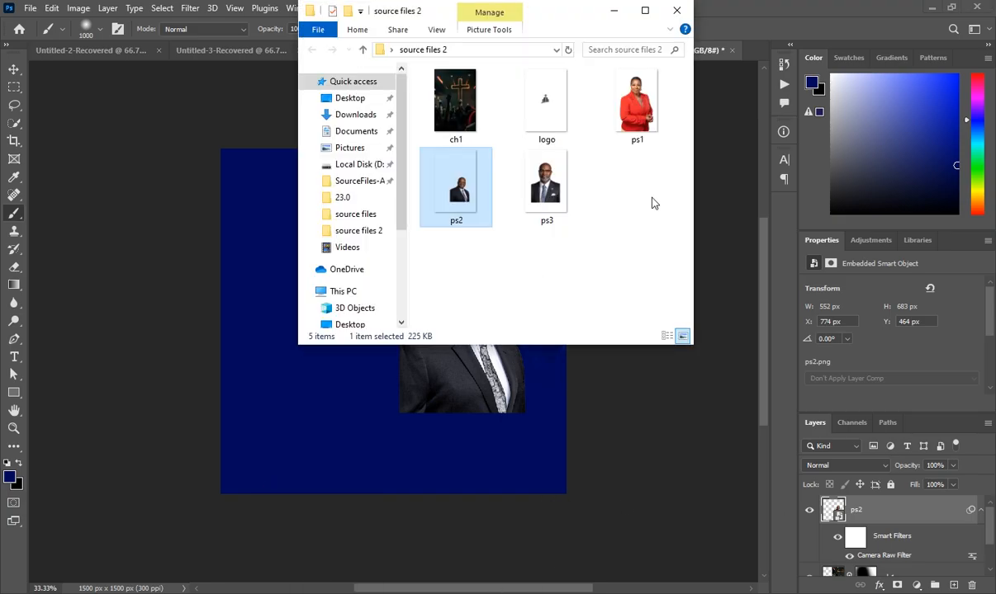
left_click_drag(641, 124, 389, 378)
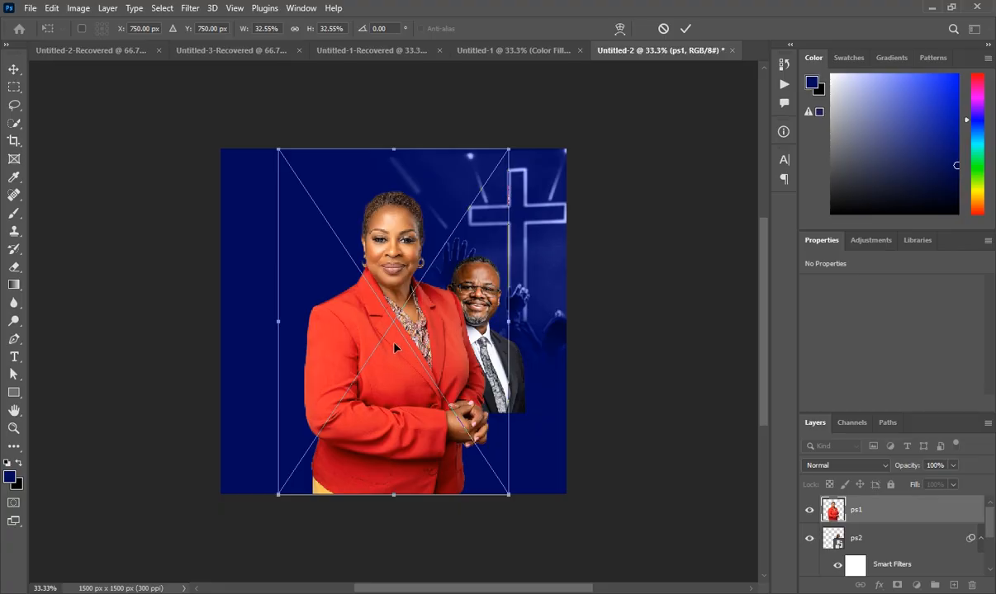
right_click(396, 330)
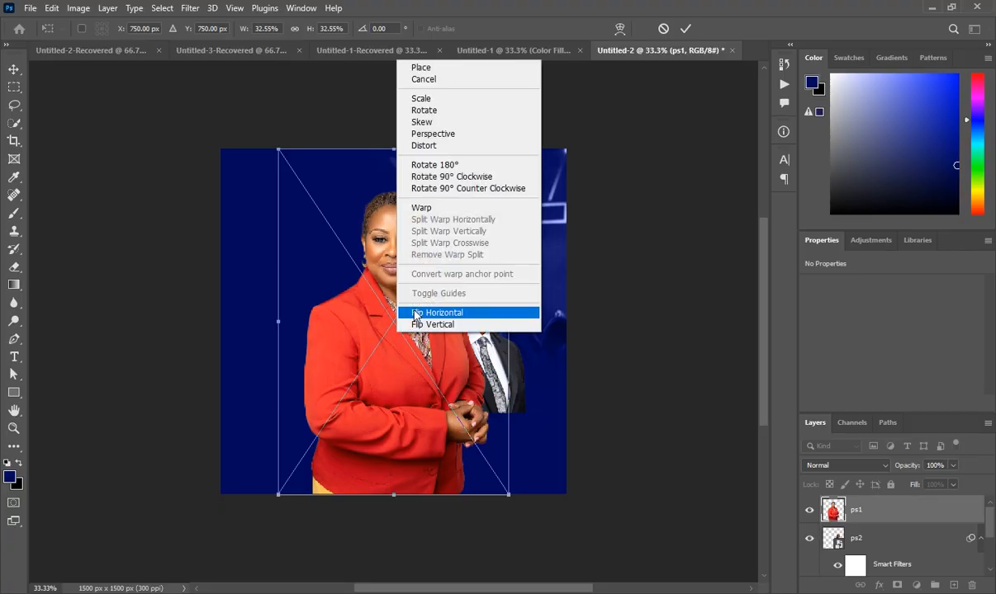
left_click(415, 315)
- Shrink the woman's photo and position it at the lower left beside the man
left_click_drag(369, 374, 323, 374)
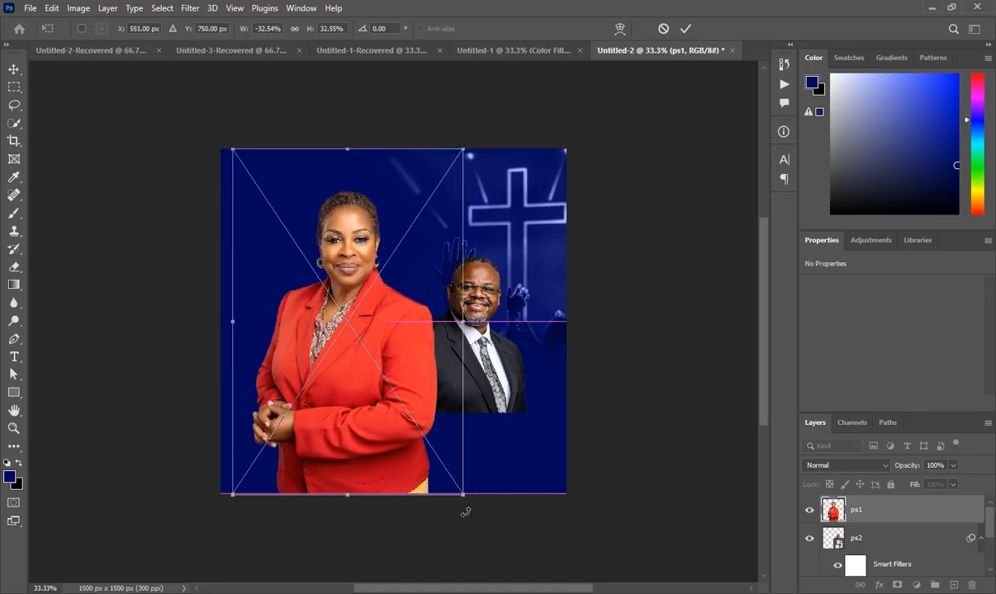
left_click_drag(463, 495, 423, 440)
left_click_drag(352, 321, 342, 361)
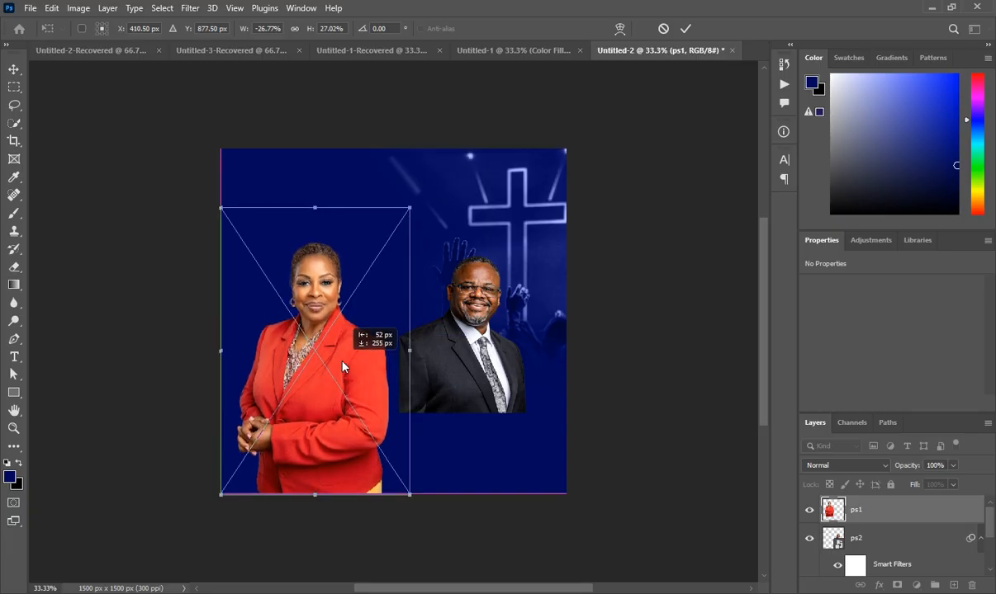
left_click_drag(342, 367, 342, 366)
key("Down")
key("Down")
key("Down")
key("Down")
key("Down")
key("Down")
key("Down")
key("Down")
key("Down")
key("Down")
key("Down")
key("Down")
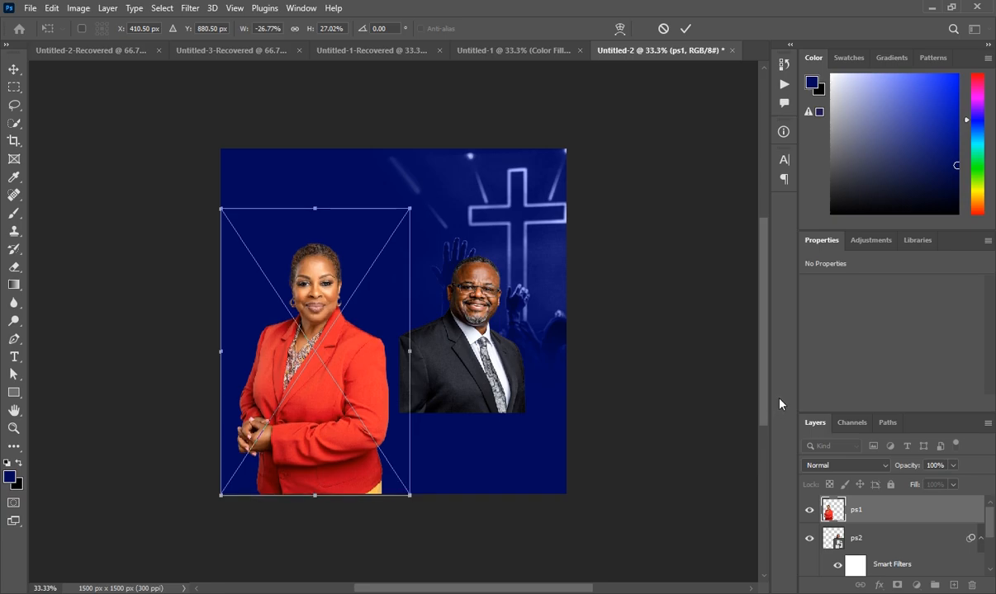
key("Right")
key("Right")
key("Right")
key("Right")
key("Right")
key("Right")
key("Right")
key("Right")
key("Right")
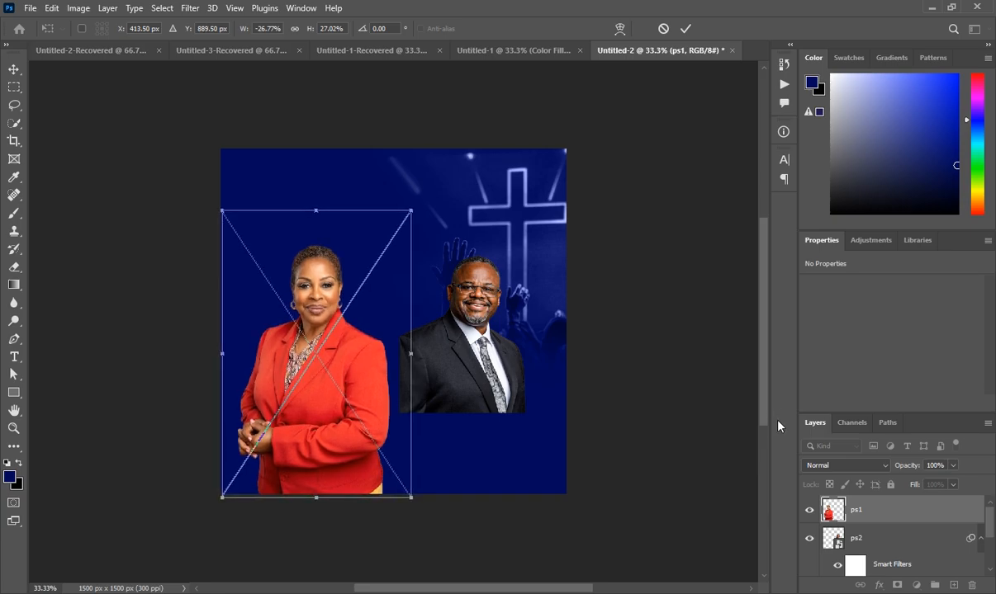
key("Down")
key("Down")
key("Down")
key("Down")
key("Down")
key("Down")
key("Down")
key("Down")
key("Down")
key("Down")
key("Down")
key("Down")
key("Left")
key("Left")
key("Left")
key("Left")
key("Left")
key("Left")
key("Left")
key("Left")
key("Left")
key("Left")
key("Left")
key("Left")
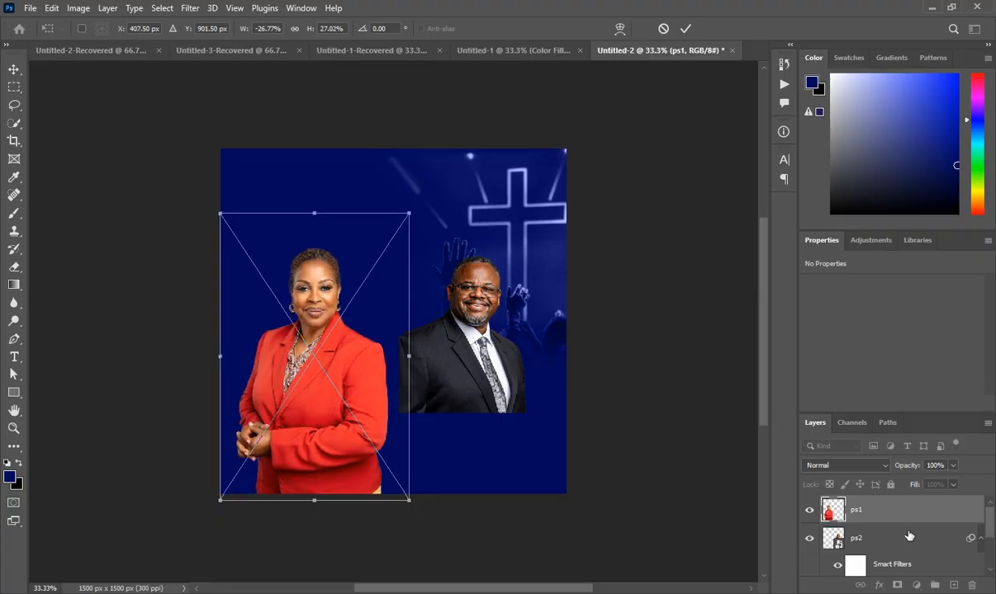
key("Return")
key("b")
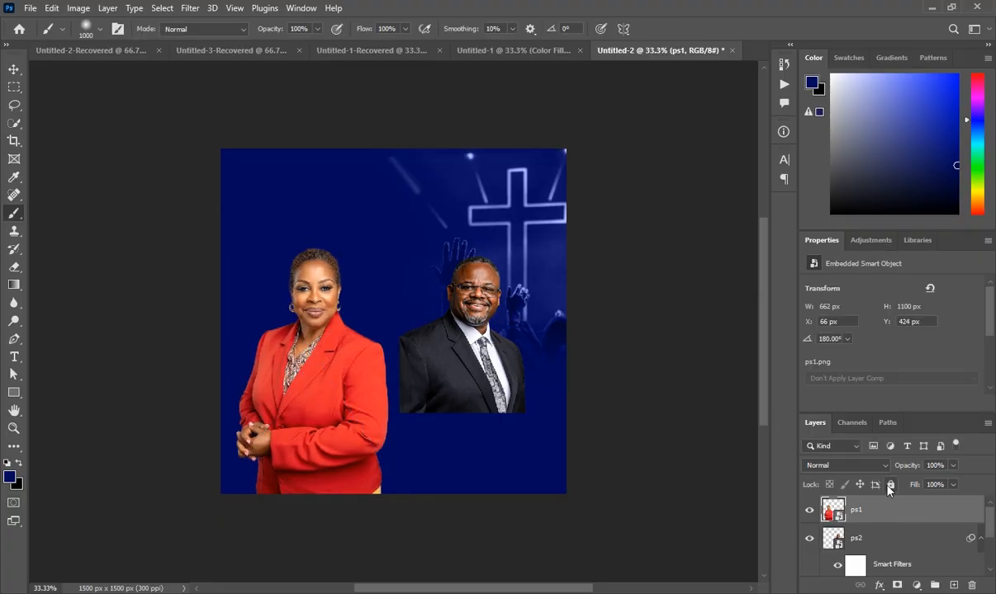
- Apply Camera Raw to ps1: exposure +0.20, contrast +7, highlights +15, texture +14, clarity +11
left_click(183, 7)
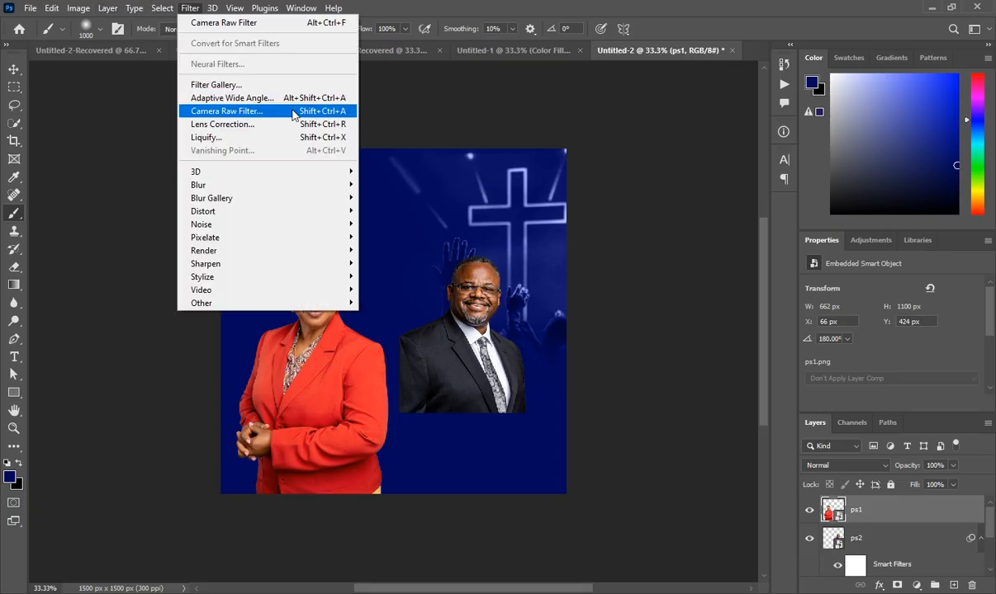
left_click(285, 110)
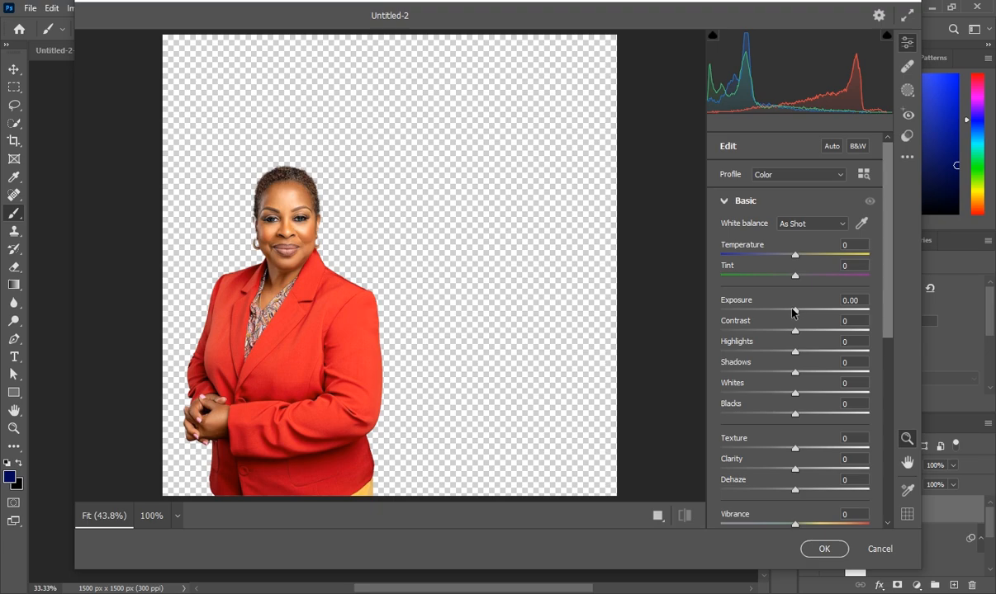
left_click_drag(794, 310, 801, 333)
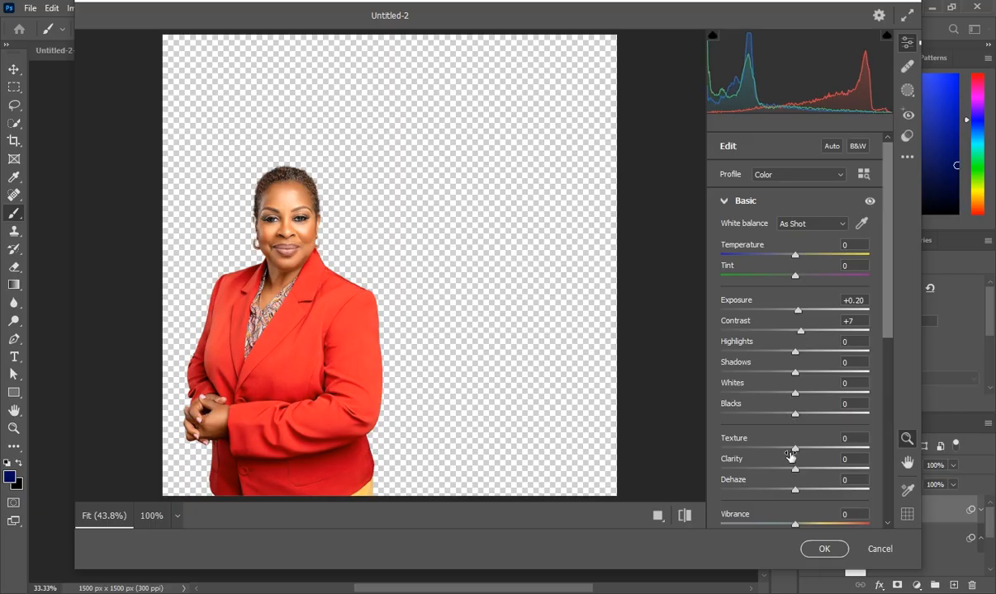
left_click_drag(805, 451, 808, 473)
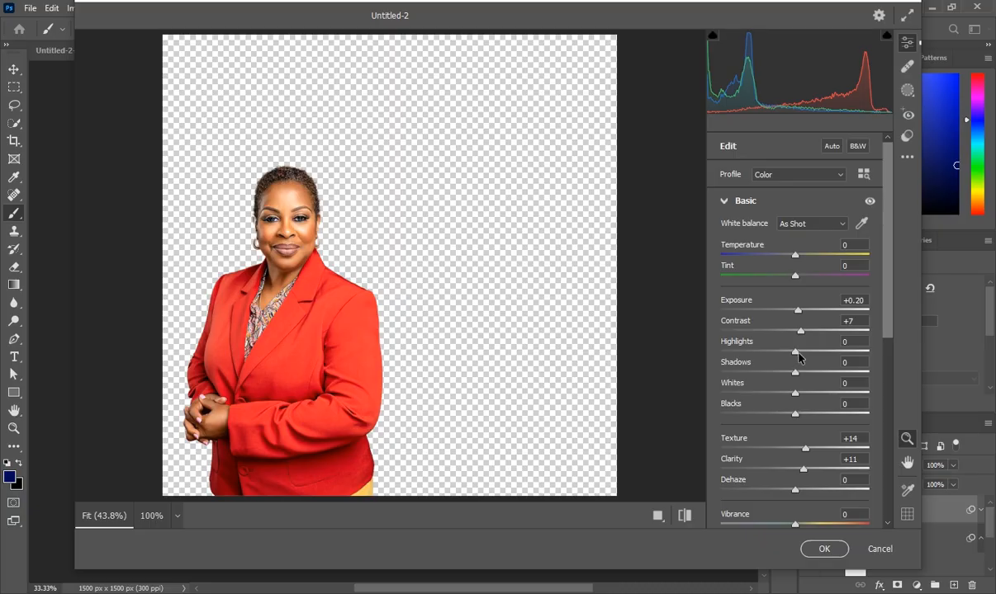
left_click_drag(798, 353, 805, 351)
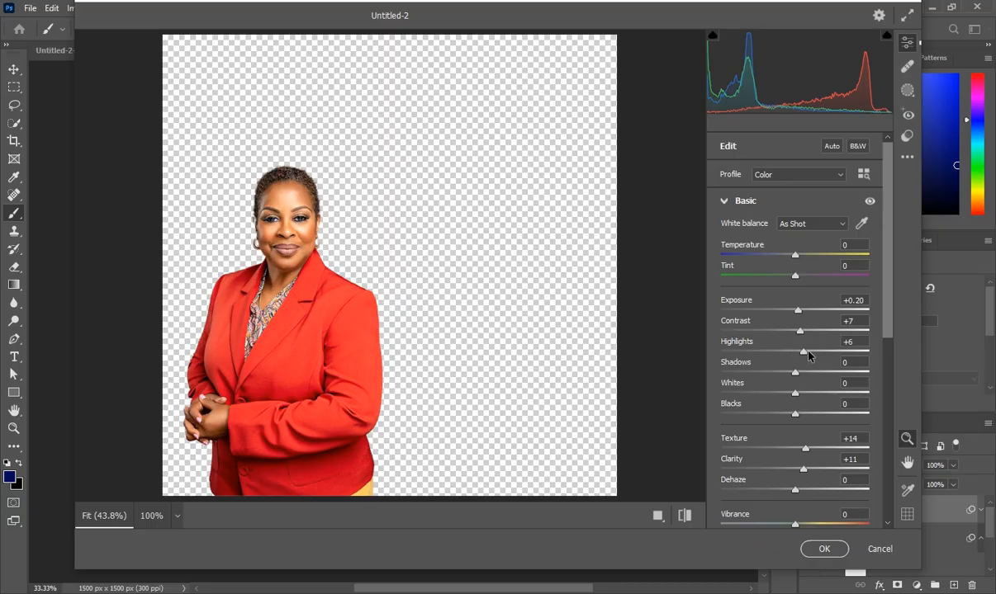
left_click(825, 558)
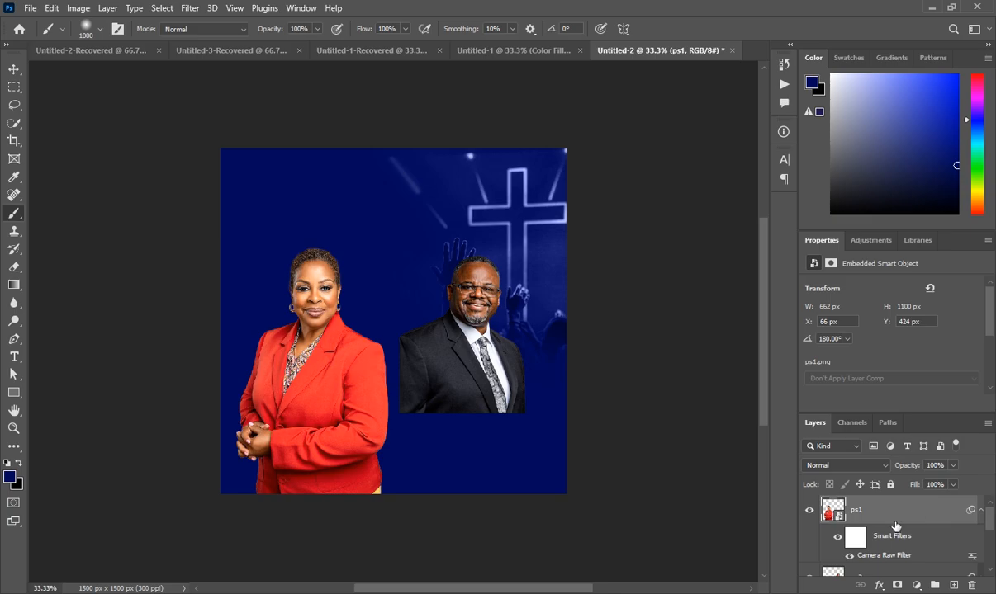
- Place the ps3 speaker photo front and centre, flipped horizontally
left_click(317, 520)
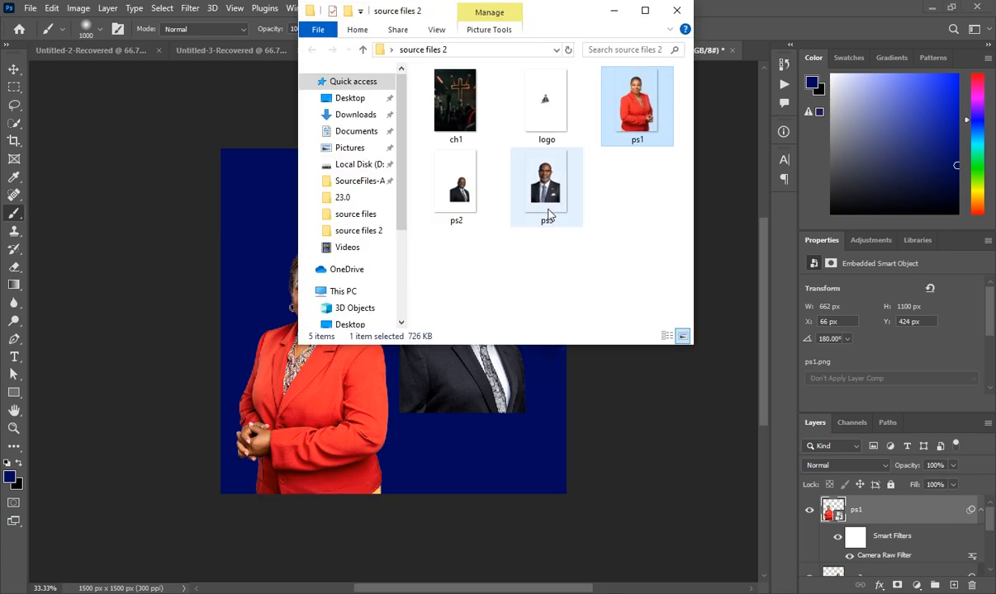
left_click_drag(545, 215, 395, 419)
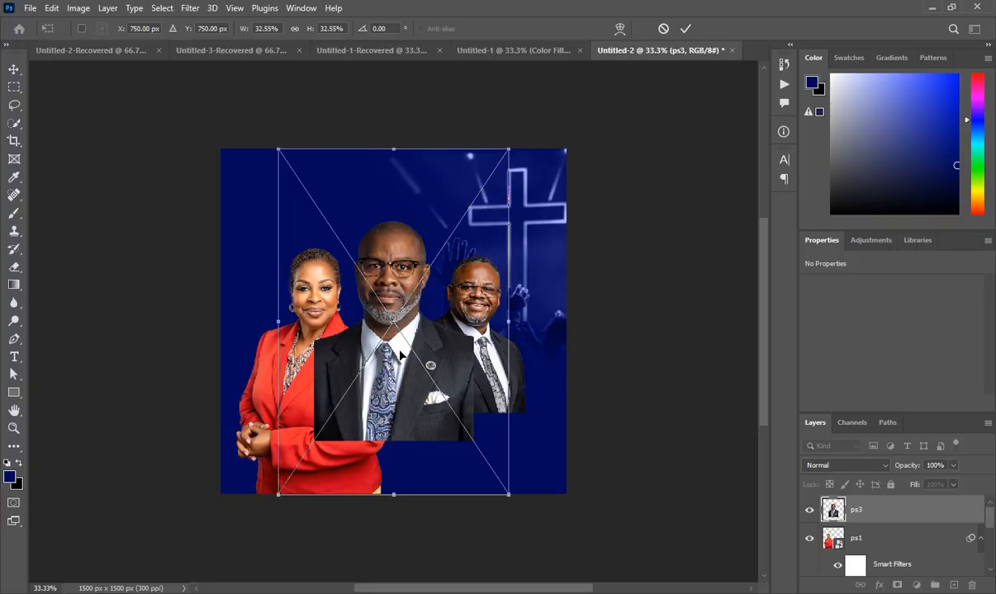
right_click(394, 345)
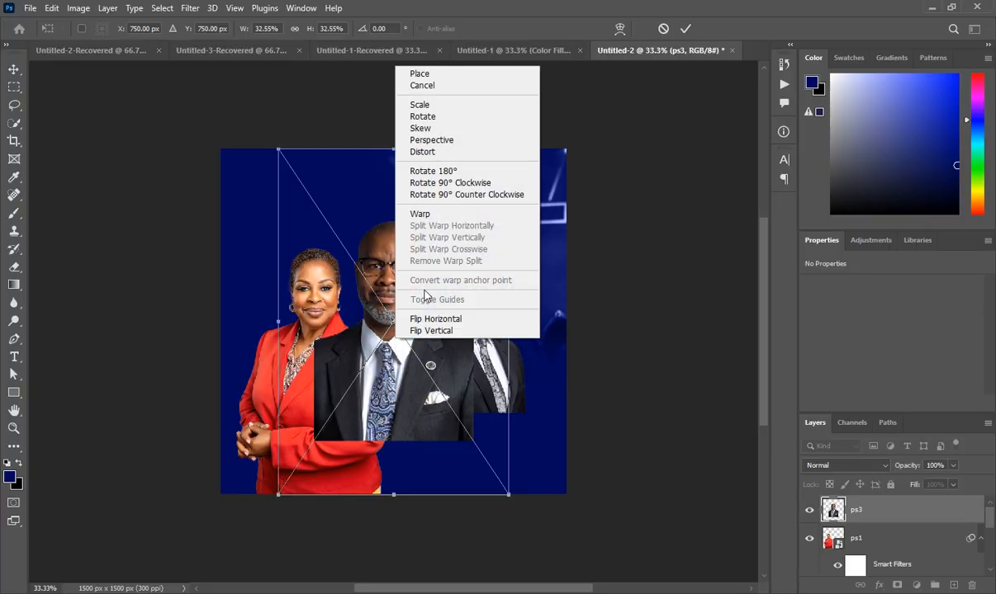
left_click(429, 316)
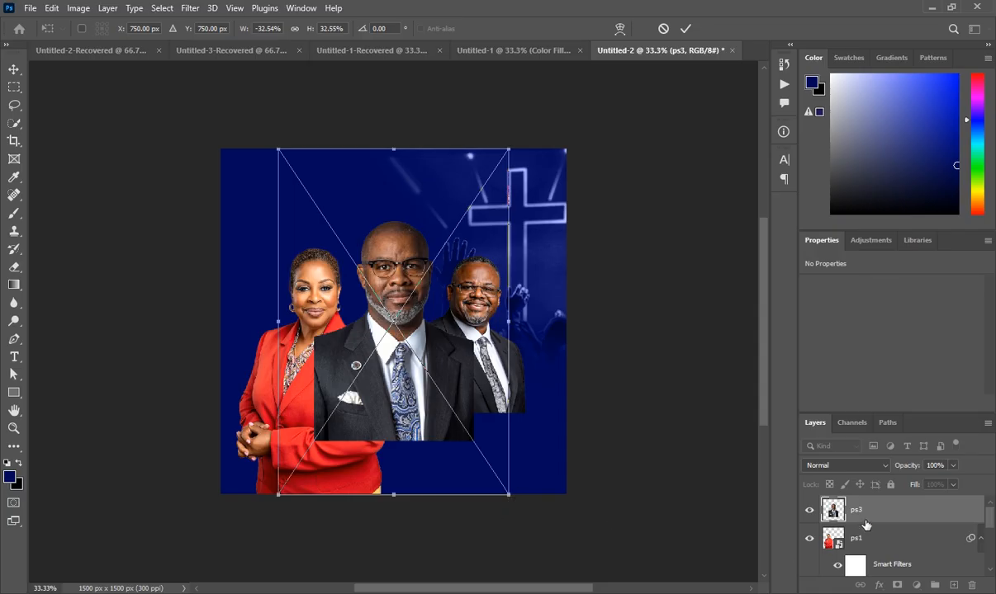
key("Return")
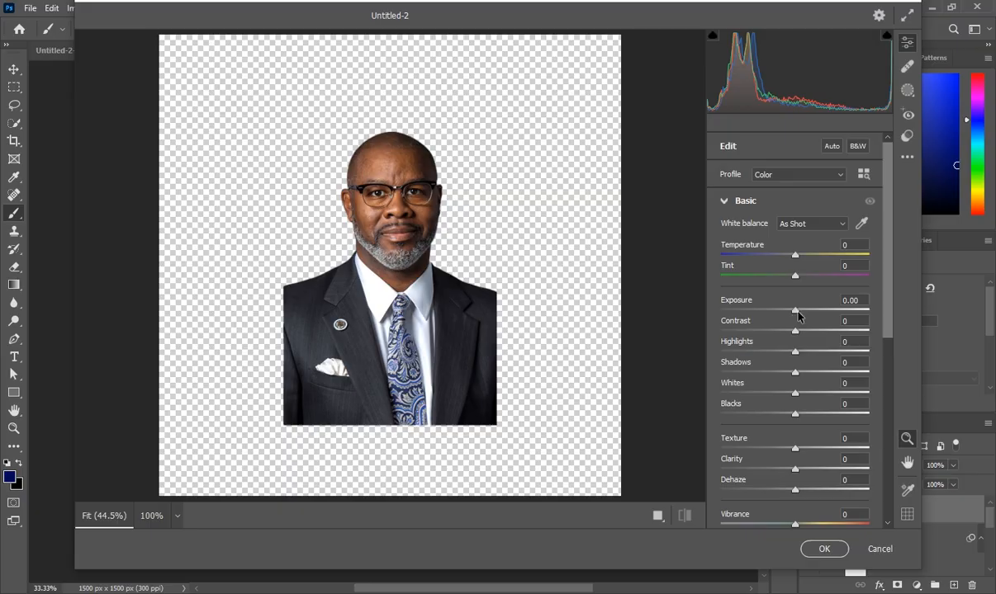
- Give ps3 Camera Raw exposure +0.35, contrast +11, texture +13 and clarity +13
left_click_drag(795, 310, 799, 310)
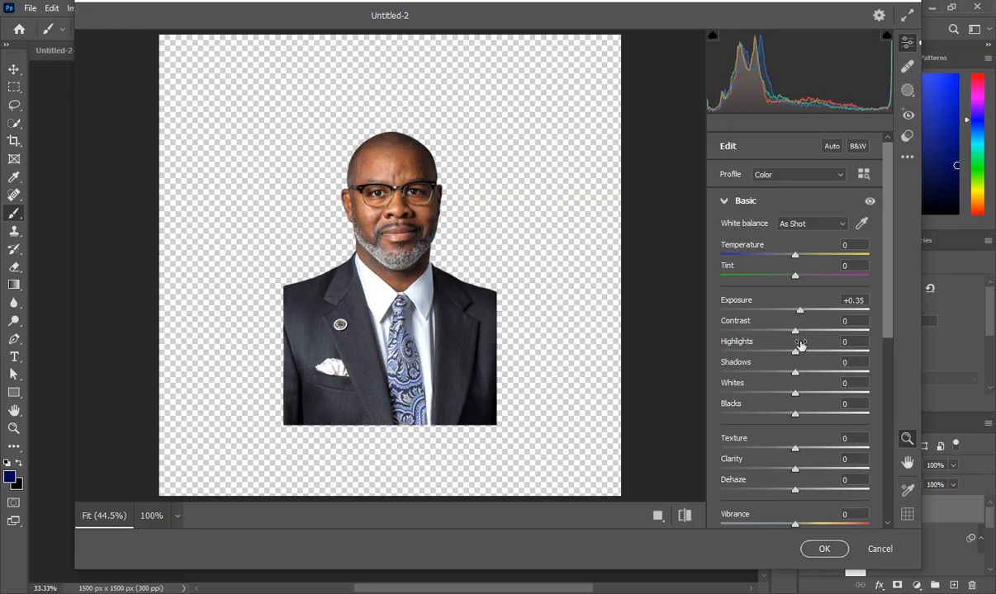
left_click_drag(798, 333, 804, 334)
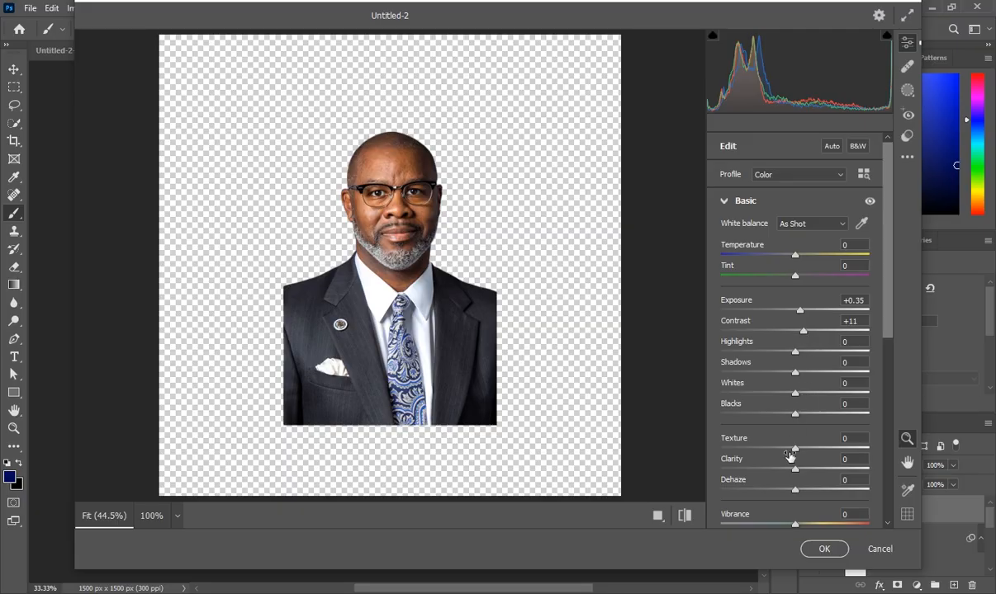
left_click_drag(795, 451, 802, 452)
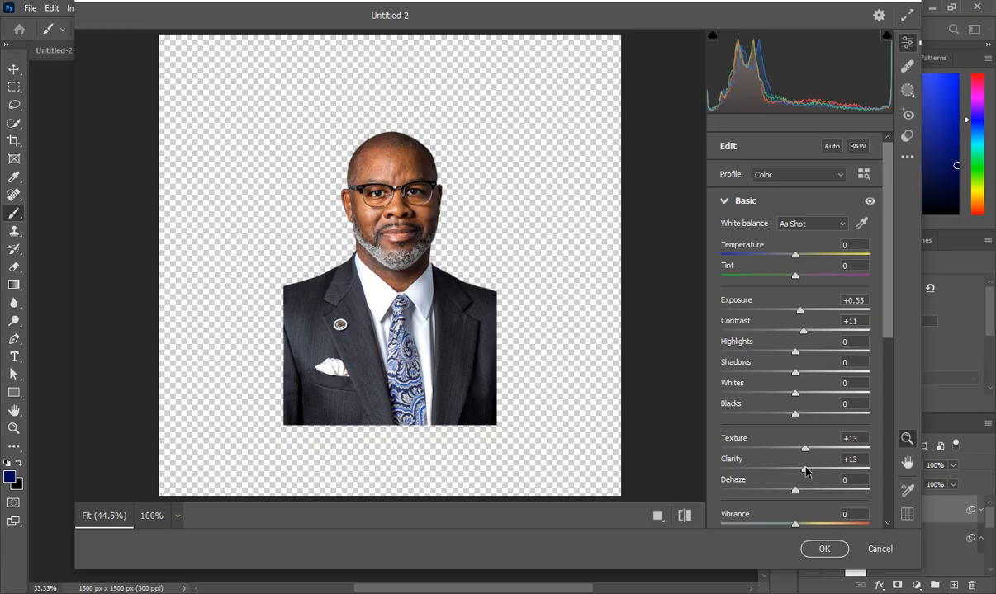
left_click(831, 552)
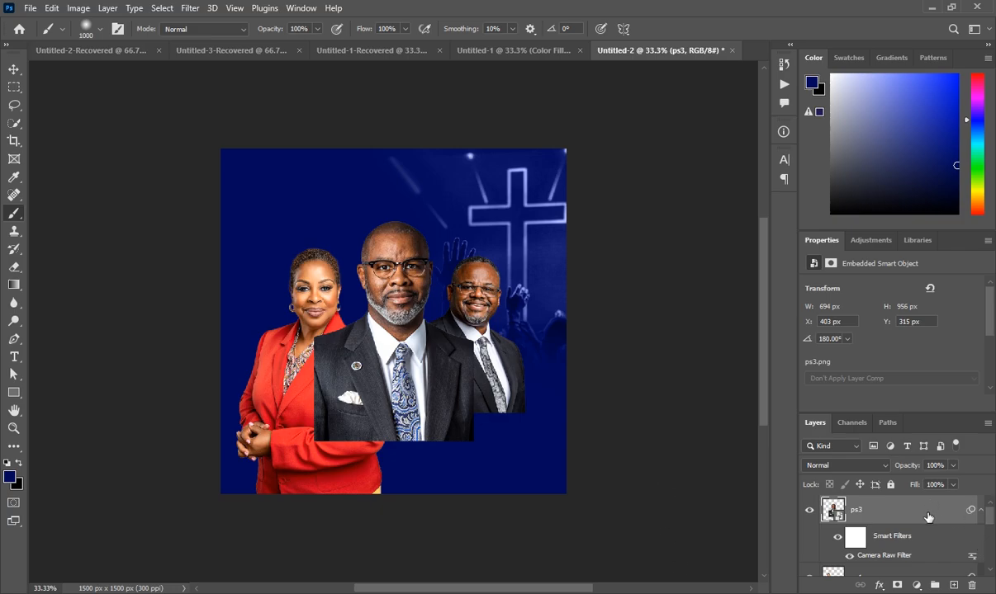
- On a new layer, paint soft navy over the three speakers' lower bodies, enlarging the brush to 200
left_click(953, 586)
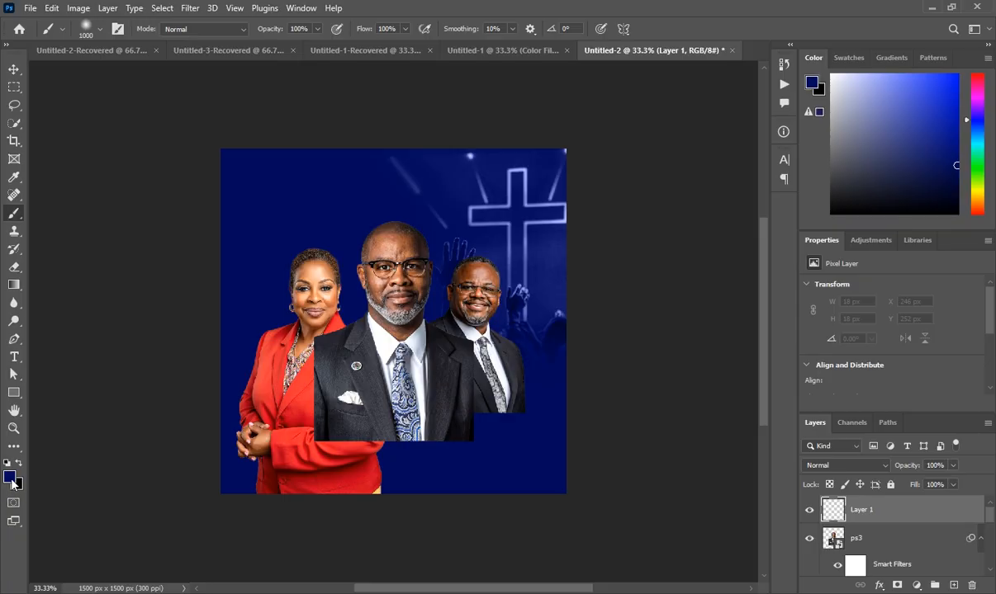
left_click(11, 478)
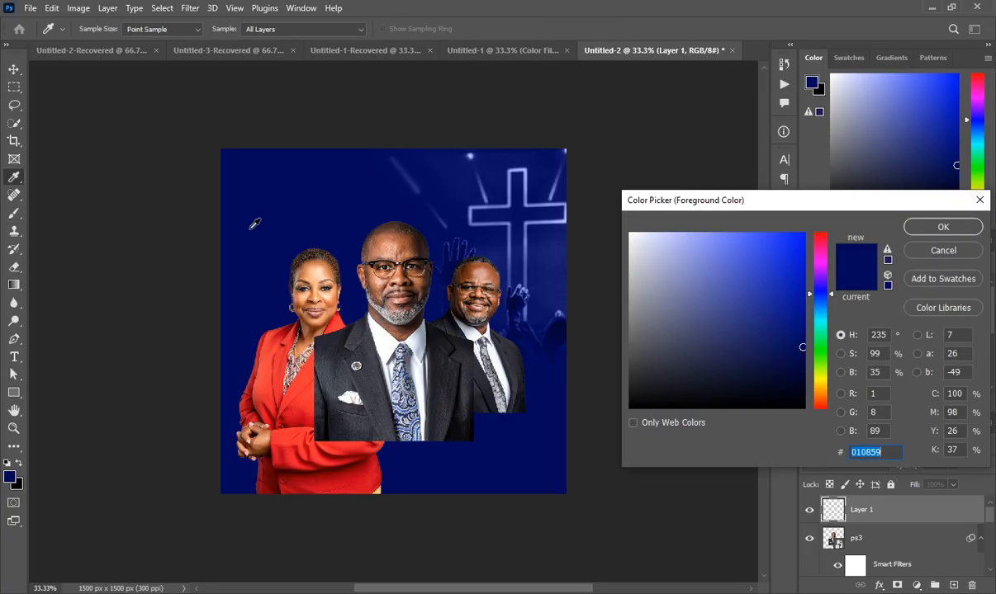
left_click(942, 226)
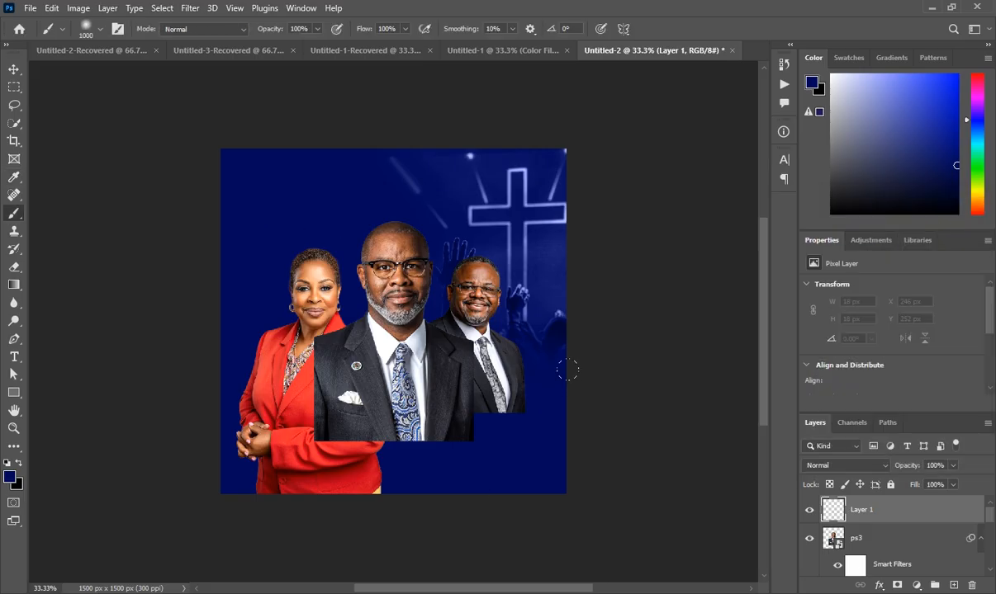
mouse_move(438, 388)
left_mouse_down()
mouse_move(357, 408)
mouse_move(174, 415)
mouse_move(457, 419)
mouse_move(228, 409)
mouse_move(148, 391)
mouse_move(112, 340)
mouse_move(137, 360)
mouse_move(350, 395)
mouse_move(440, 396)
mouse_move(483, 378)
mouse_move(166, 373)
mouse_move(410, 373)
left_mouse_up()
left_click_drag(494, 383, 497, 383)
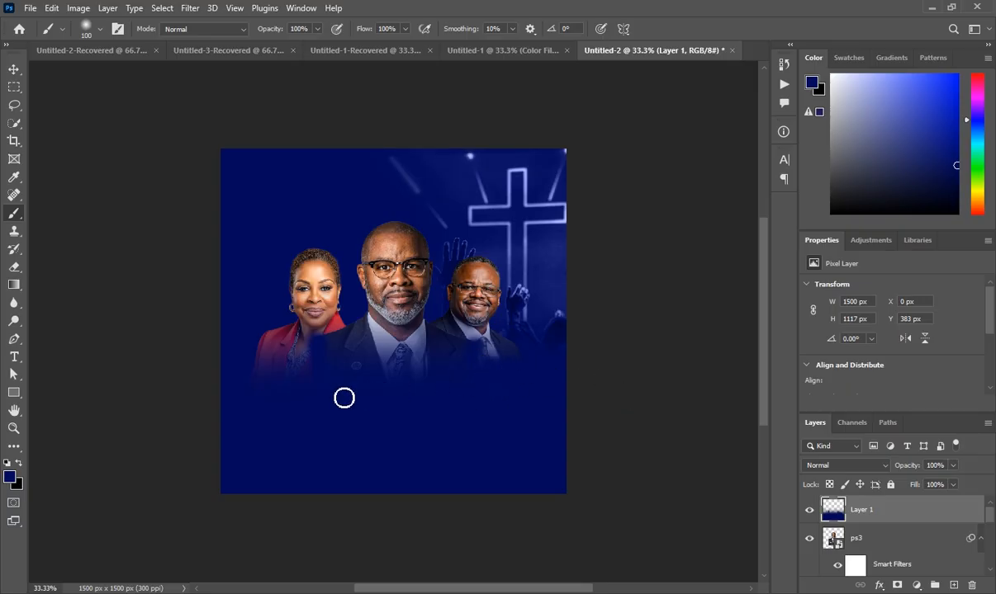
mouse_move(344, 398)
left_mouse_down()
mouse_move(307, 358)
mouse_move(186, 395)
mouse_move(355, 369)
mouse_move(501, 386)
left_mouse_up()
key("bracketright")
key("bracketright")
key("bracketright")
key("bracketright")
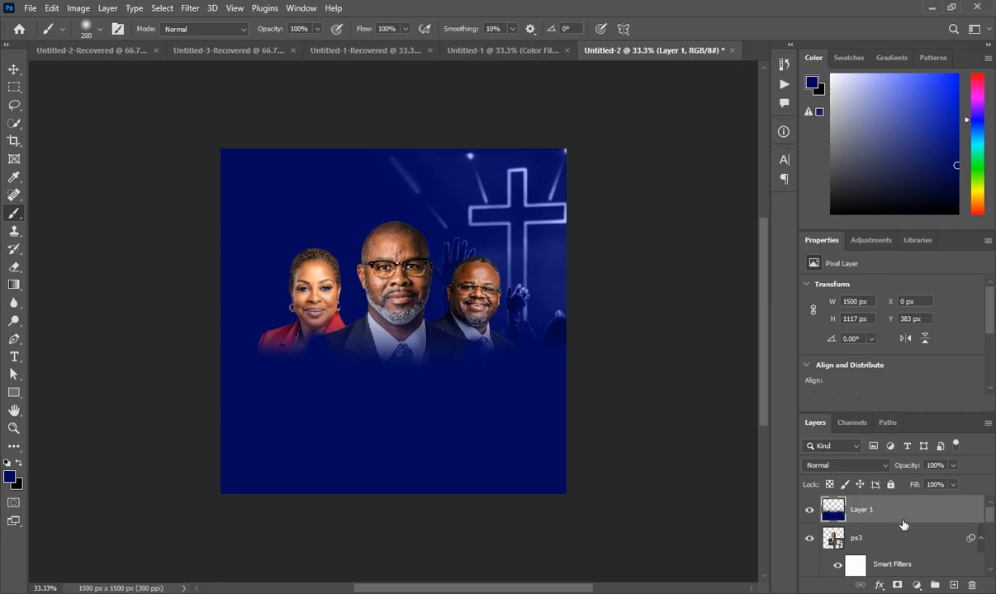
- Place logo.png on a new layer, shrunk to about 18%, in the top-left corner
left_click(953, 585)
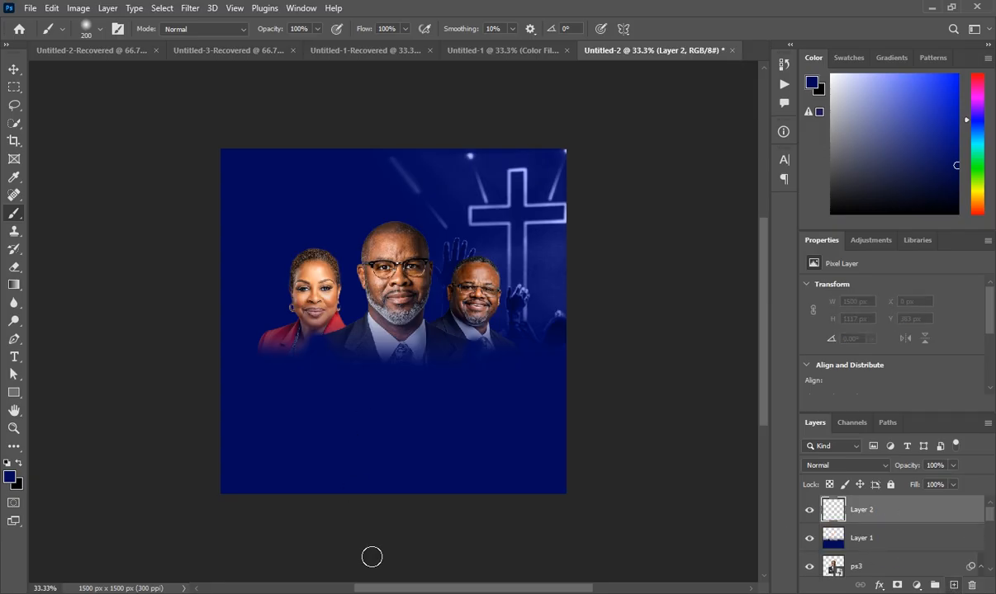
mouse_move(317, 593)
left_click(326, 573)
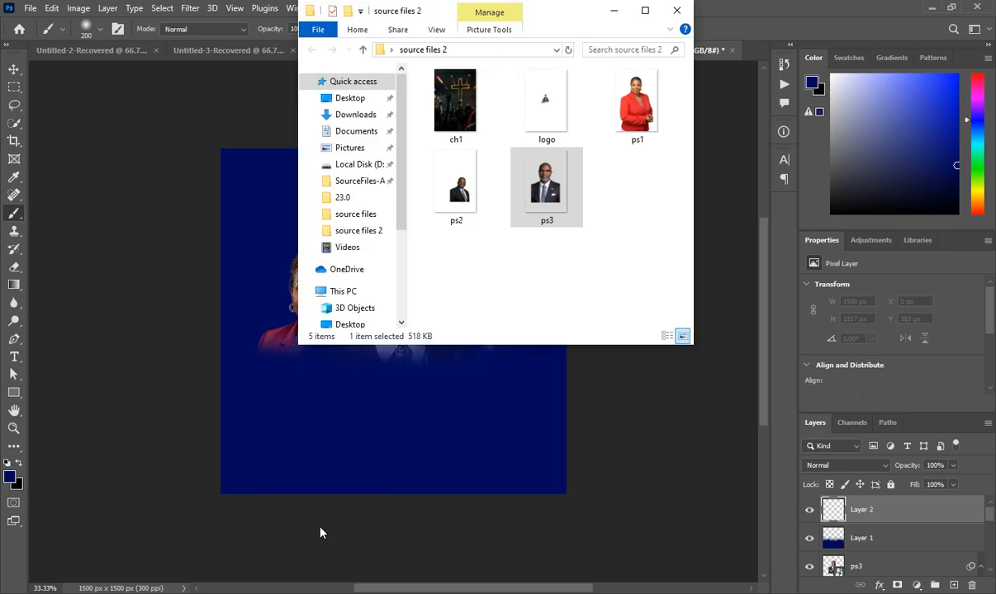
left_click_drag(535, 122, 332, 286)
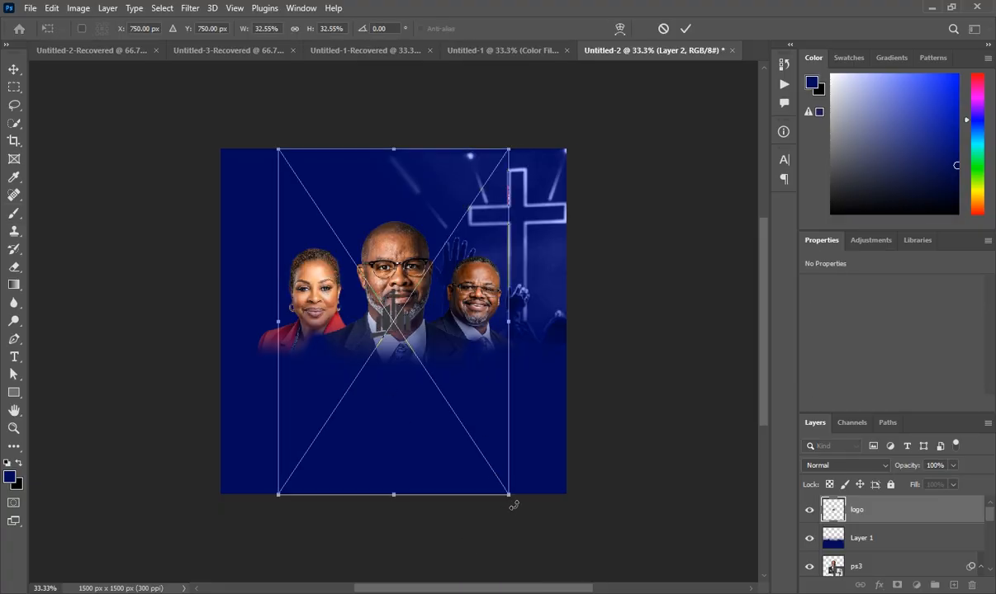
left_click_drag(475, 427, 398, 322)
left_click_drag(360, 255, 297, 218)
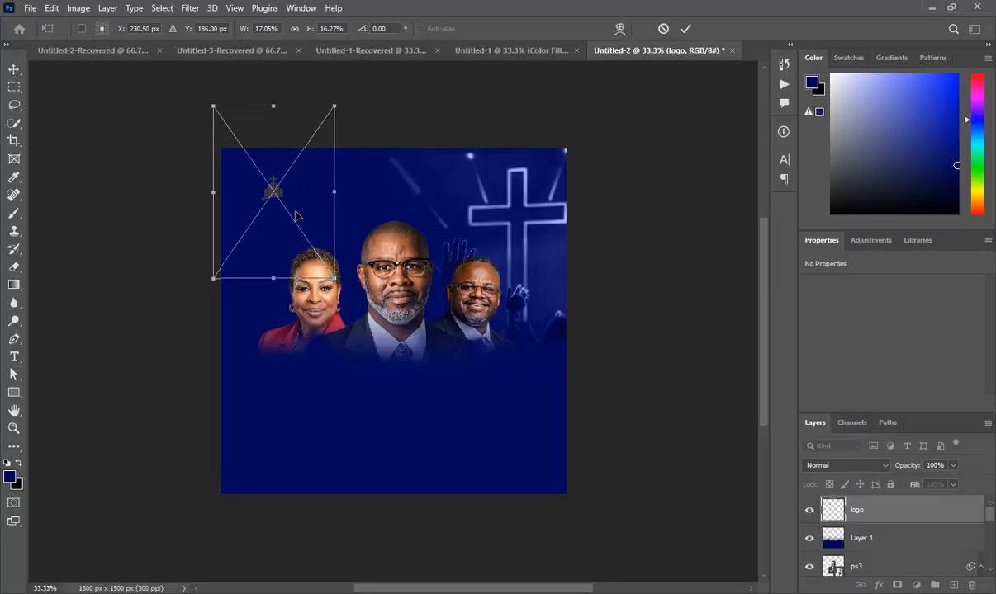
left_click(869, 517)
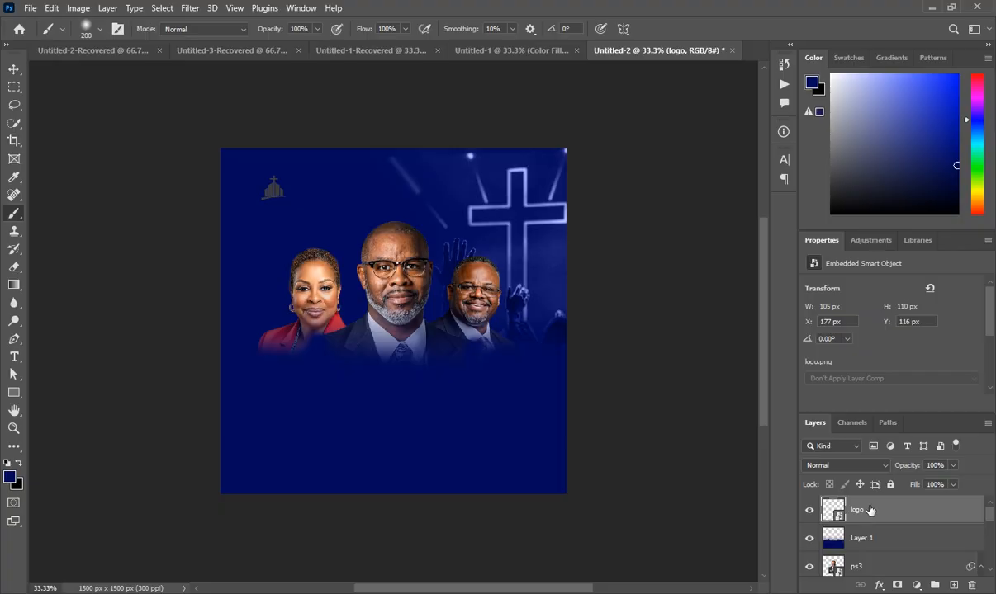
- Turn the logo white with a Color Overlay, then add a new empty layer
left_click(880, 585)
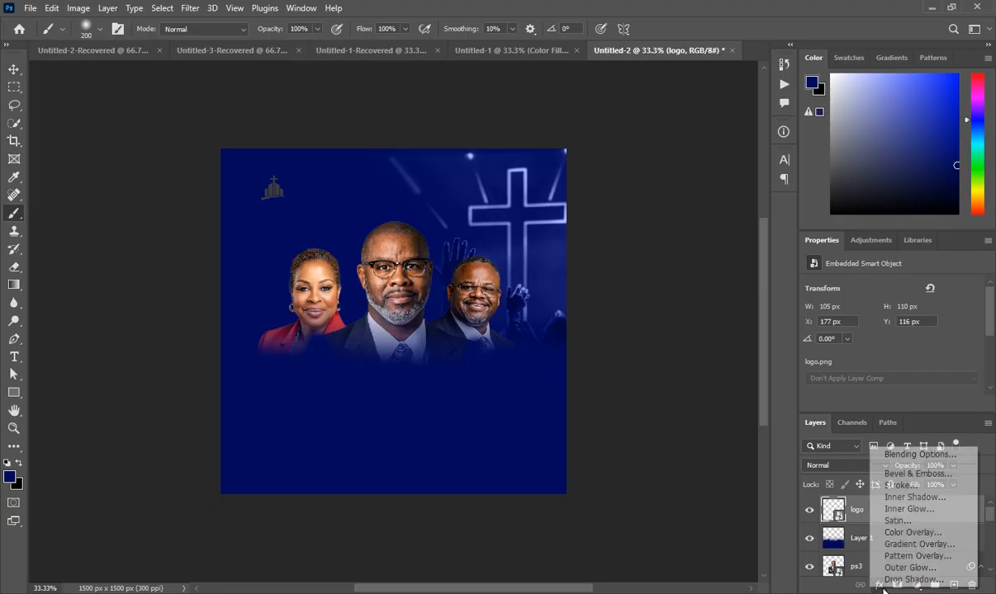
left_click(913, 532)
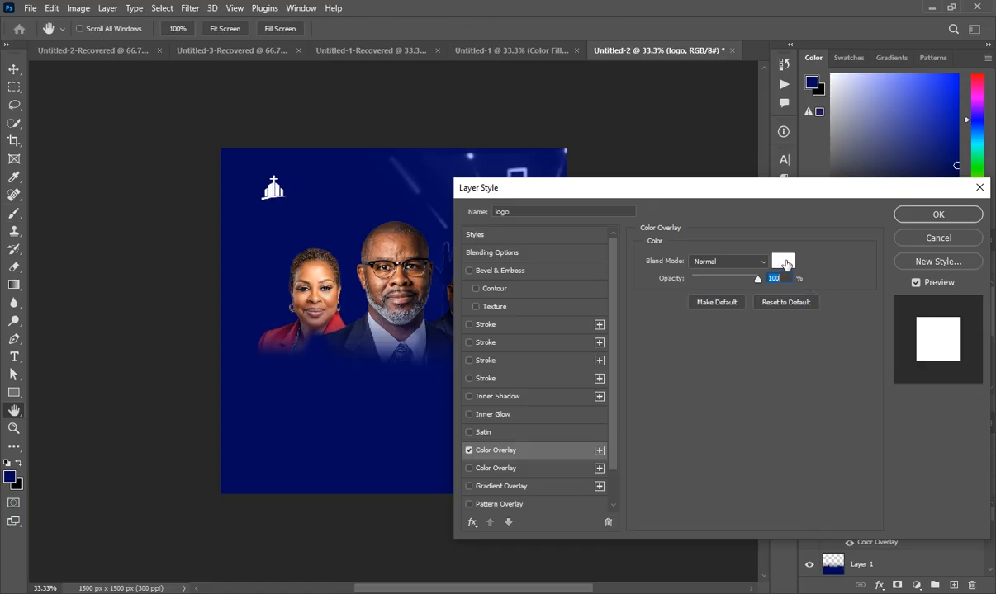
left_click(931, 215)
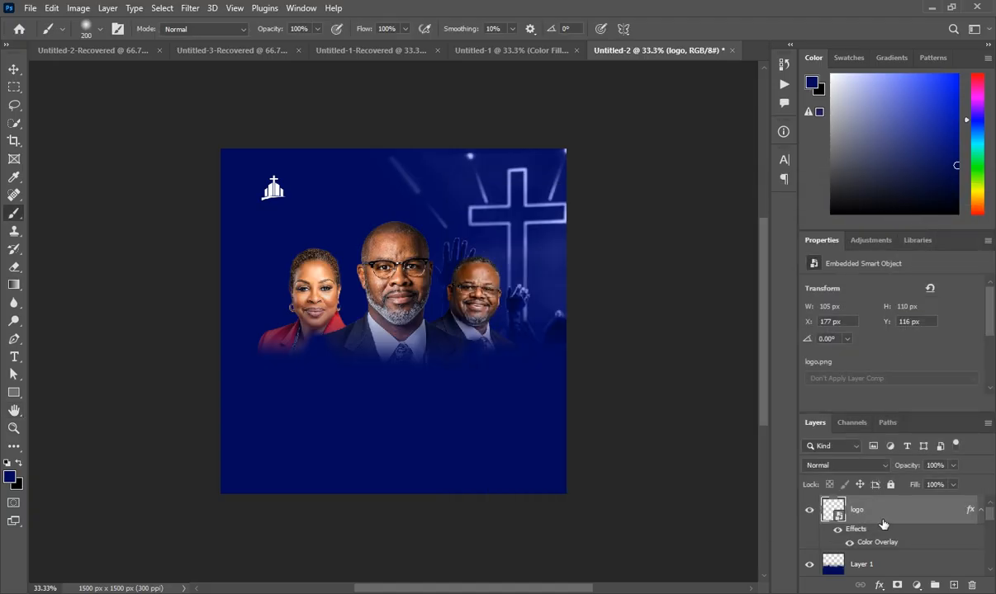
left_click(953, 584)
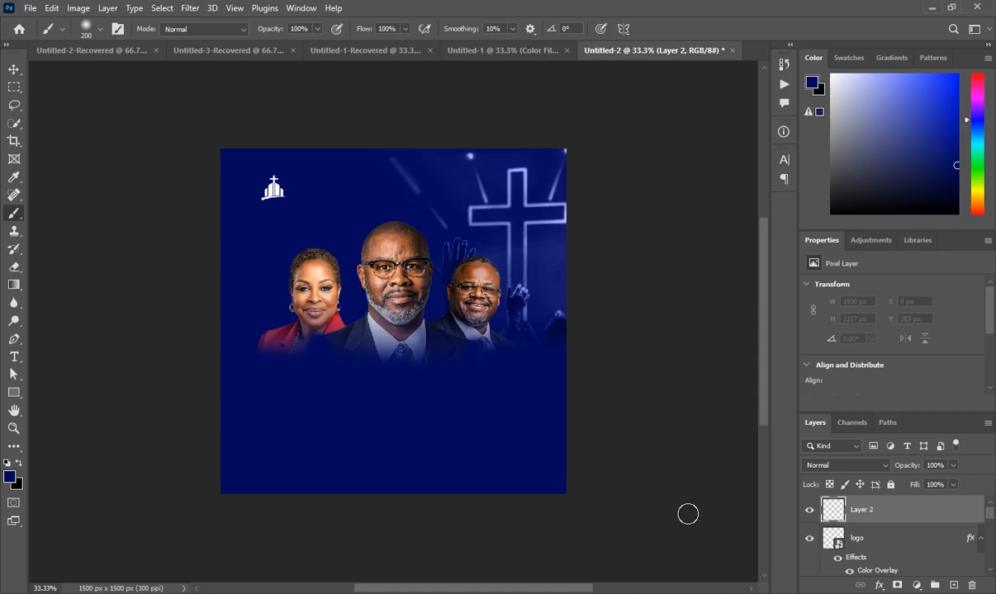
left_click(541, 48)
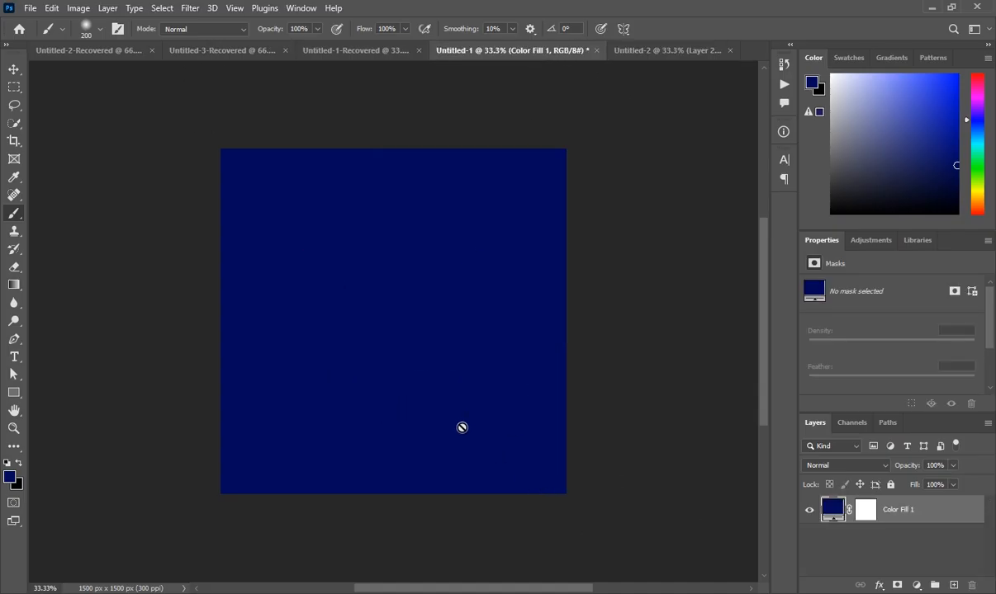
left_click(370, 50)
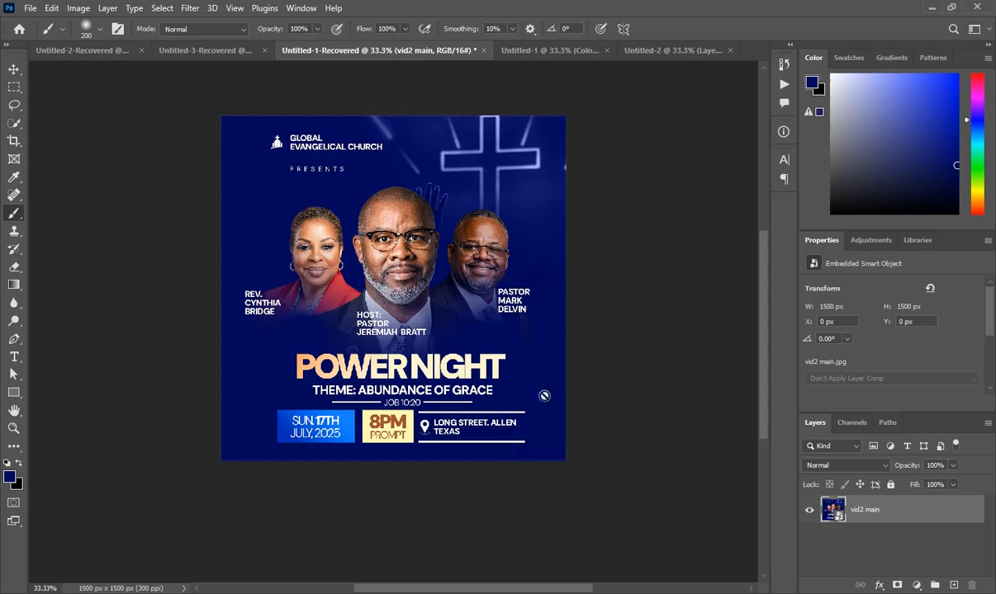
left_click(665, 51)
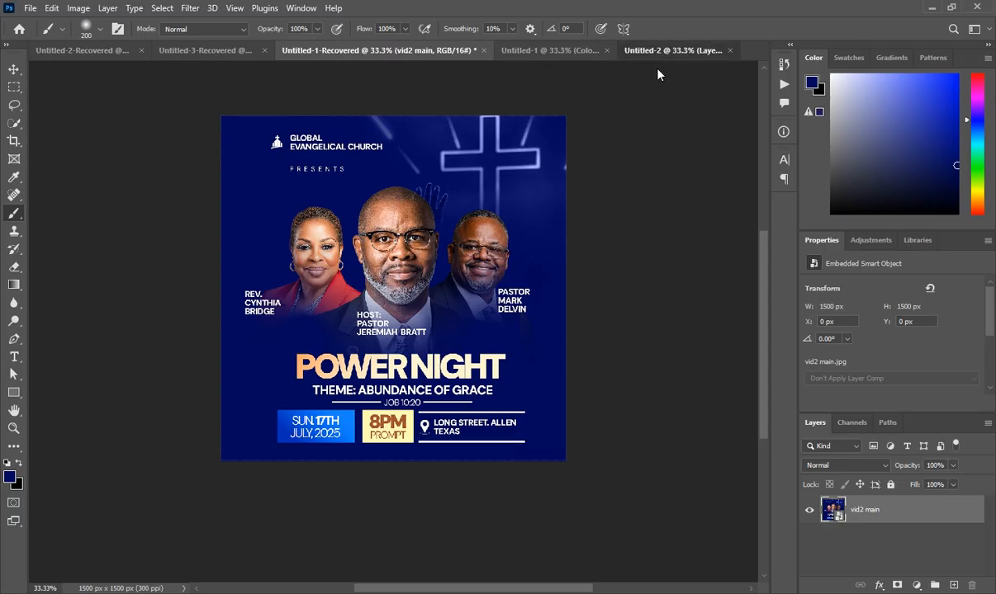
- Draw a 429 × 197 px rectangle in the flyer's lower left with the Rectangle Tool
left_click(13, 393)
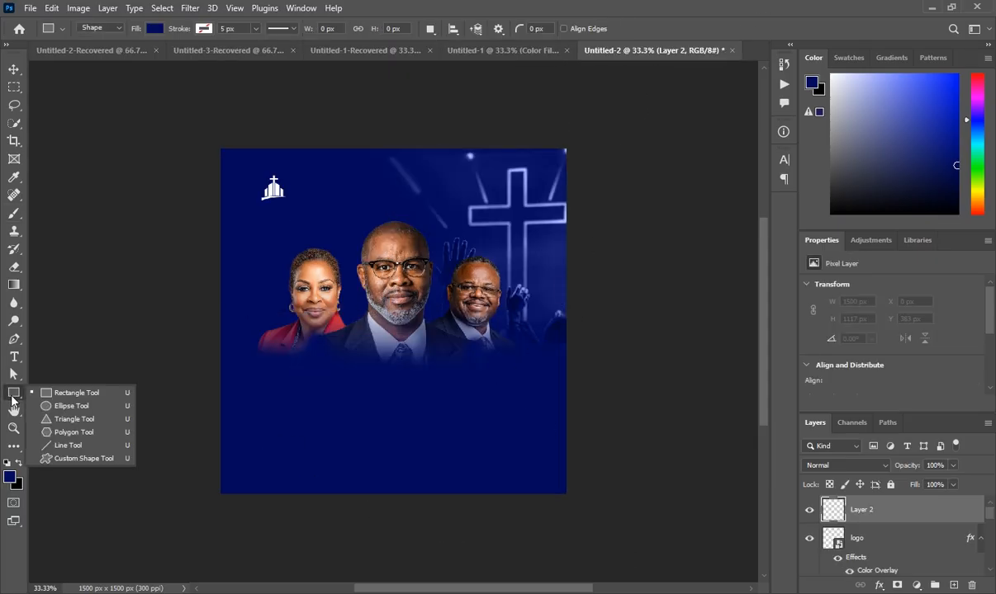
left_click(99, 393)
left_click_drag(255, 428, 354, 473)
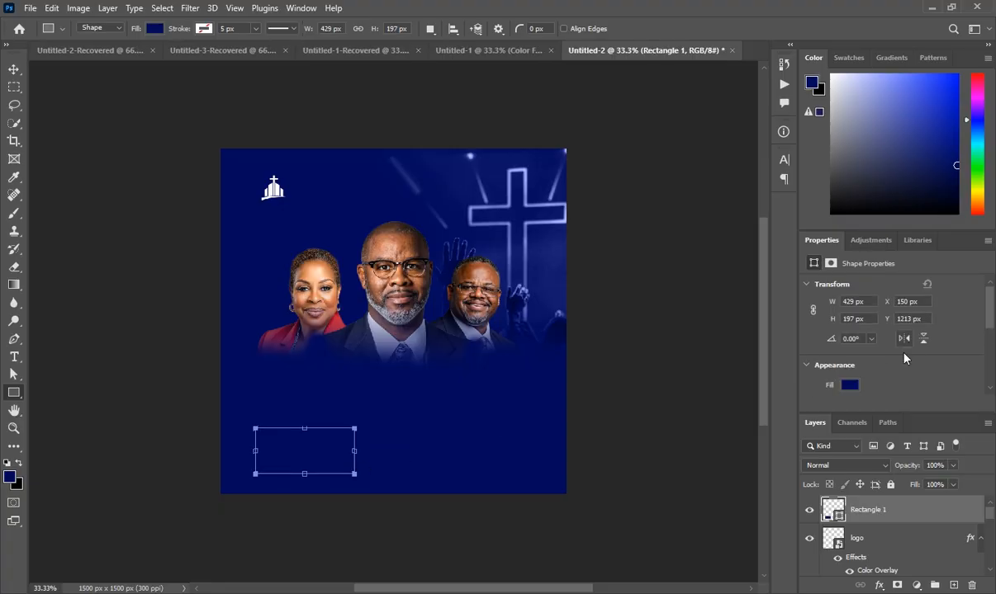
left_click(848, 386)
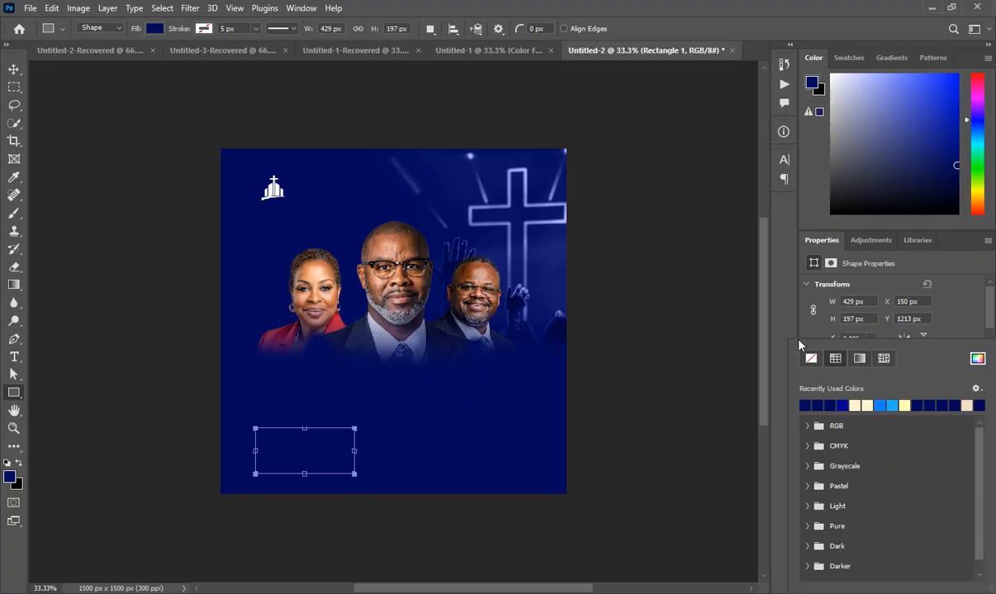
- Switch the rectangle's fill to a gradient and set its left stop to #002eb5
left_click(860, 359)
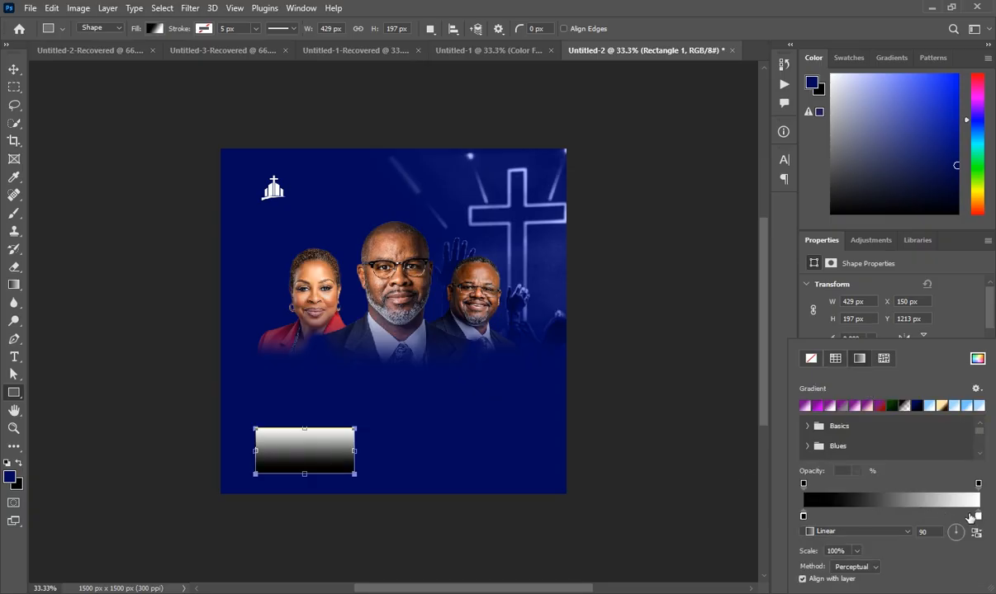
left_click(970, 506)
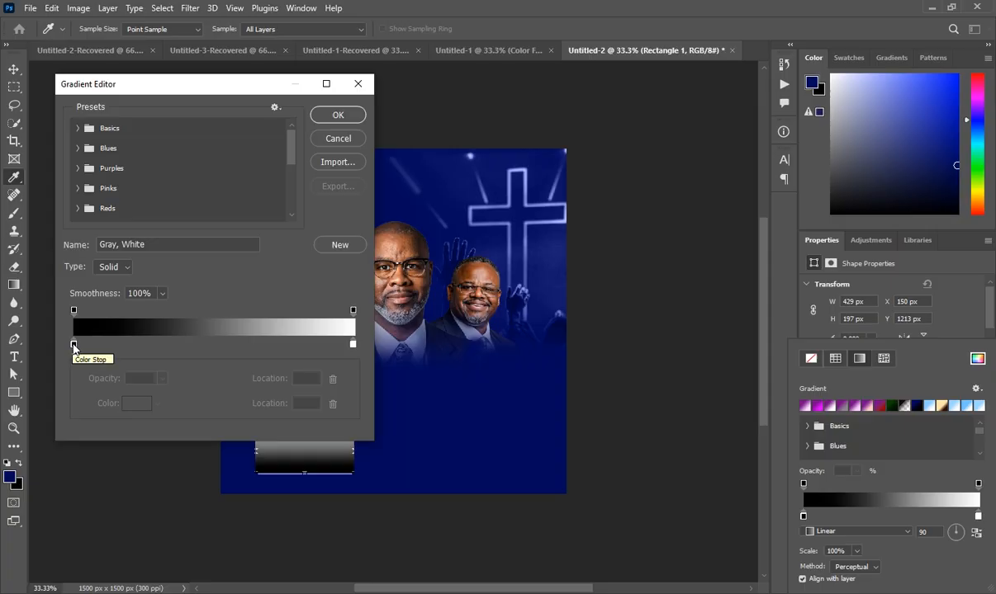
left_click(74, 343)
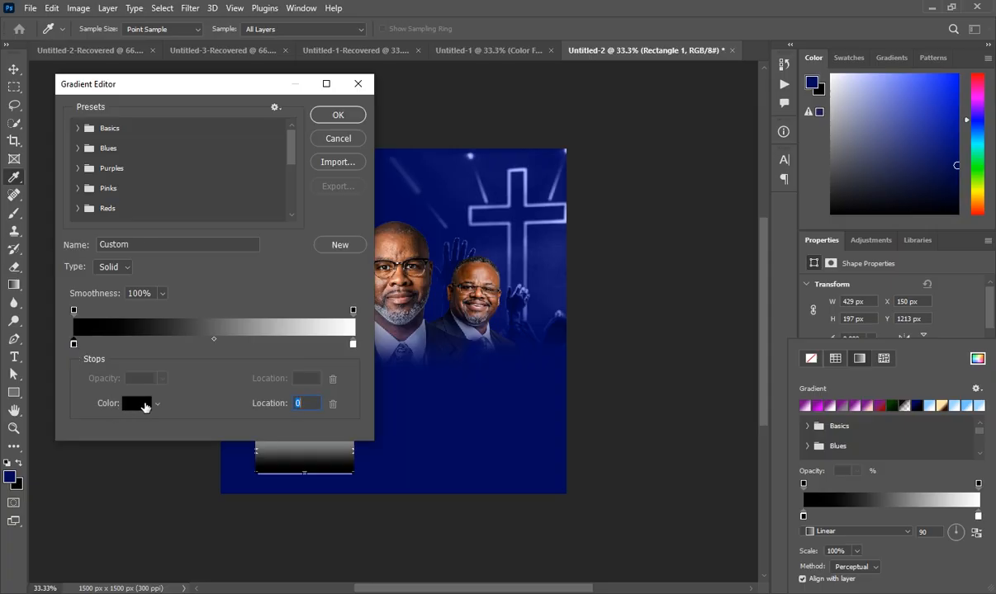
left_click(139, 404)
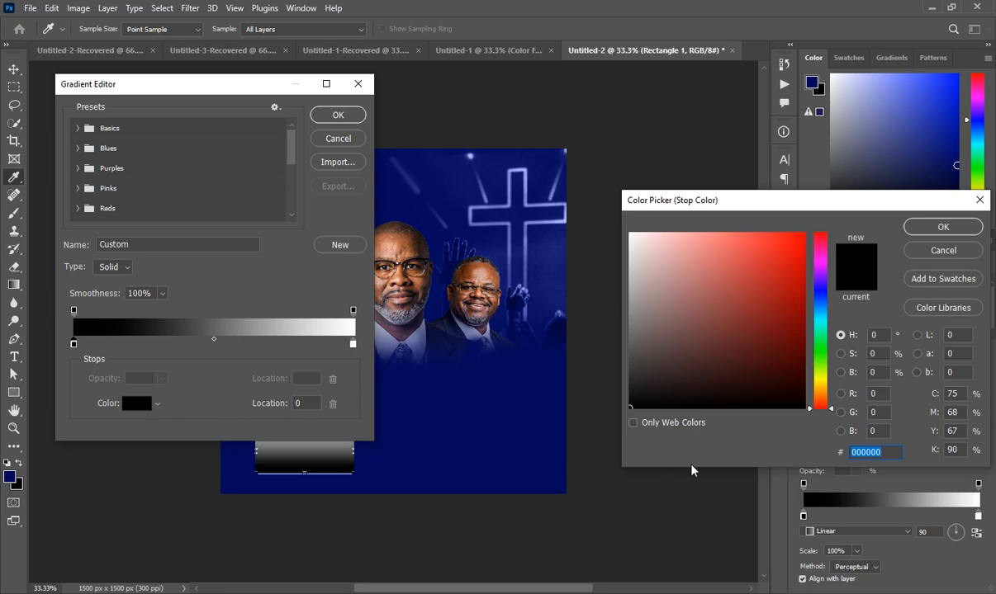
type("002")
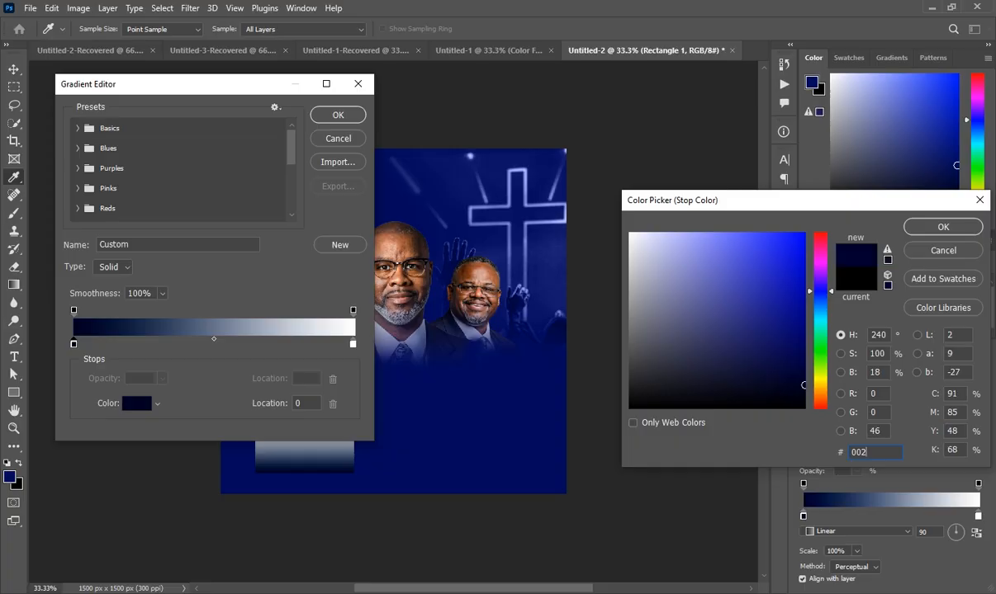
type("eb5")
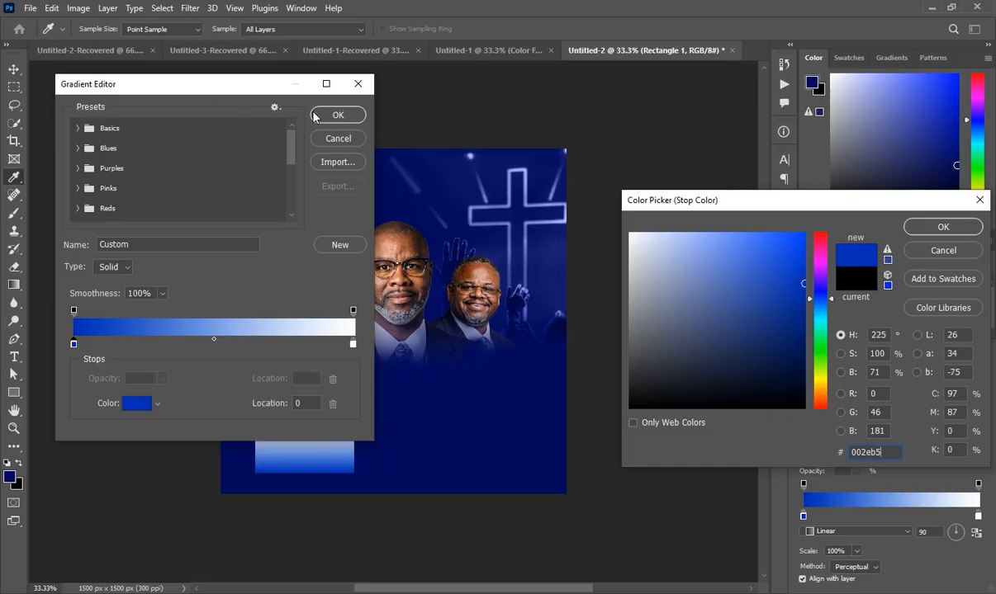
left_click(353, 345)
left_click(942, 226)
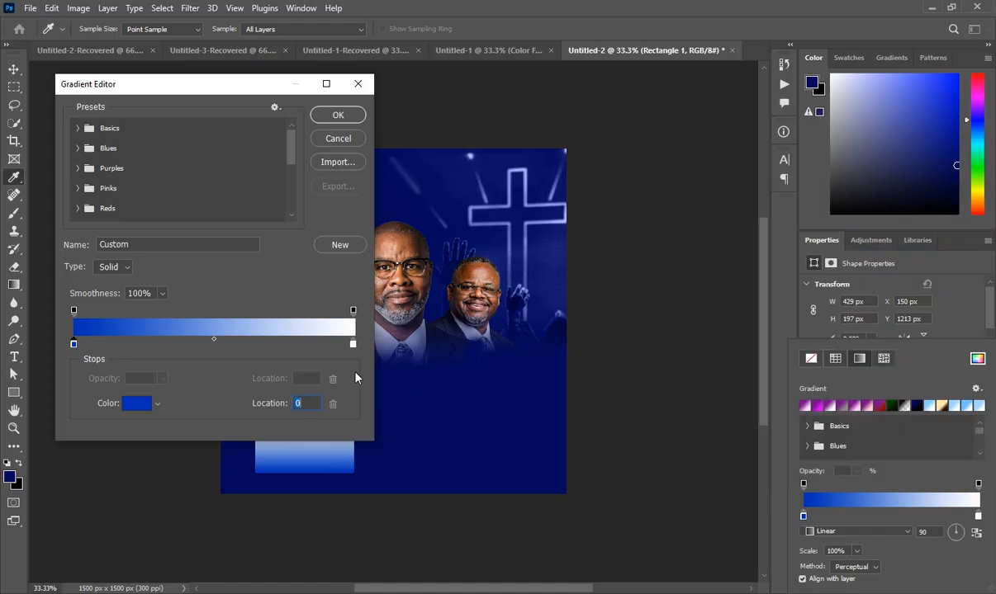
- Set the gradient's right stop to #1684ff and apply the gradient
left_click(353, 343)
left_click(137, 403)
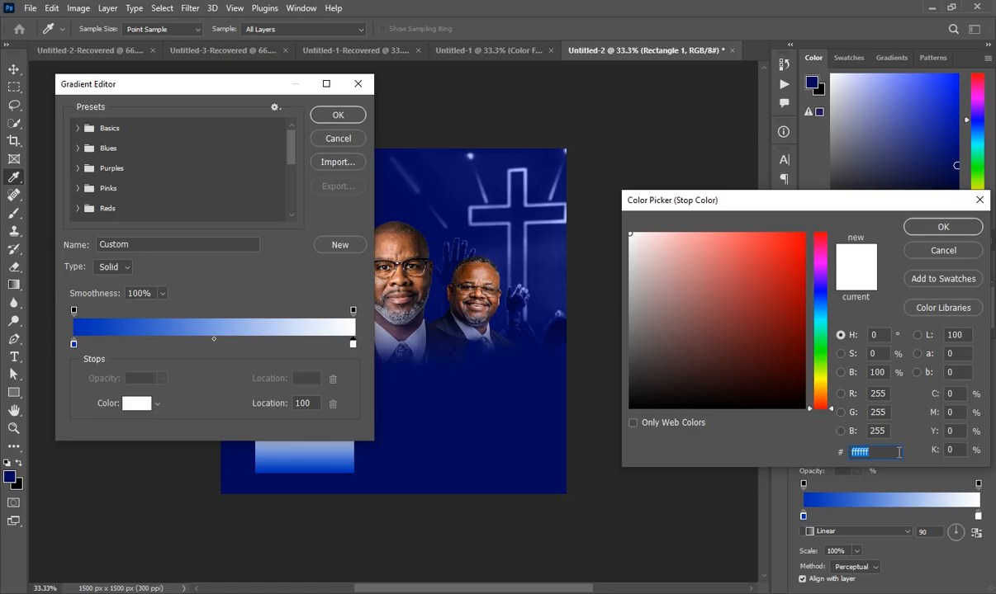
type("16")
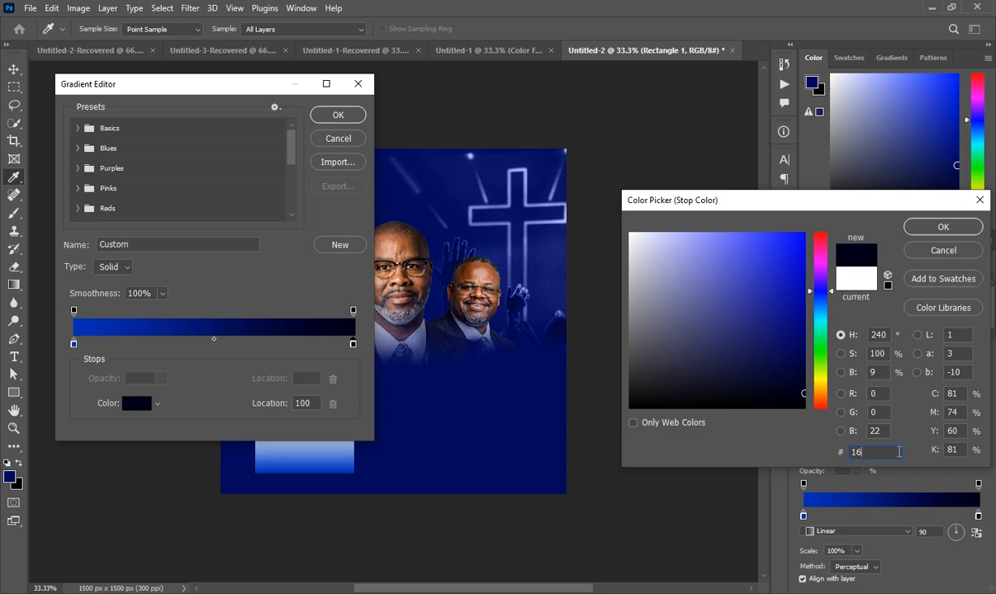
type("8")
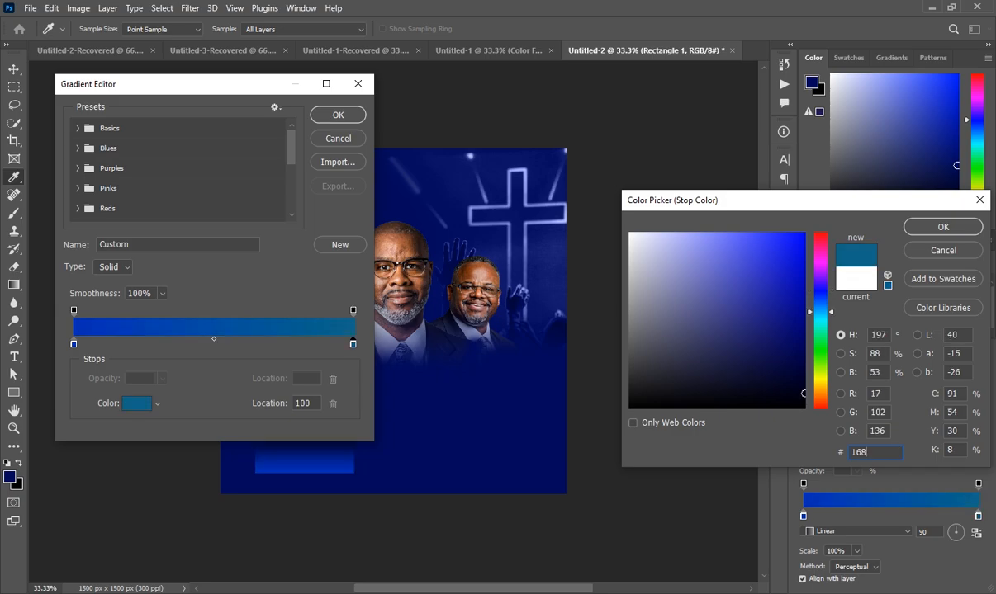
type("4ff")
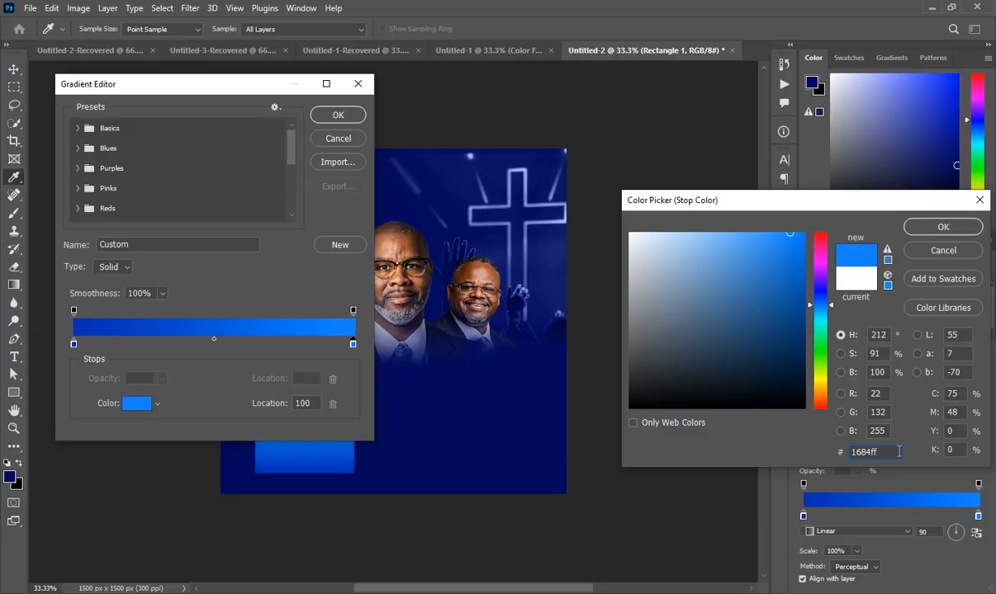
left_click(939, 228)
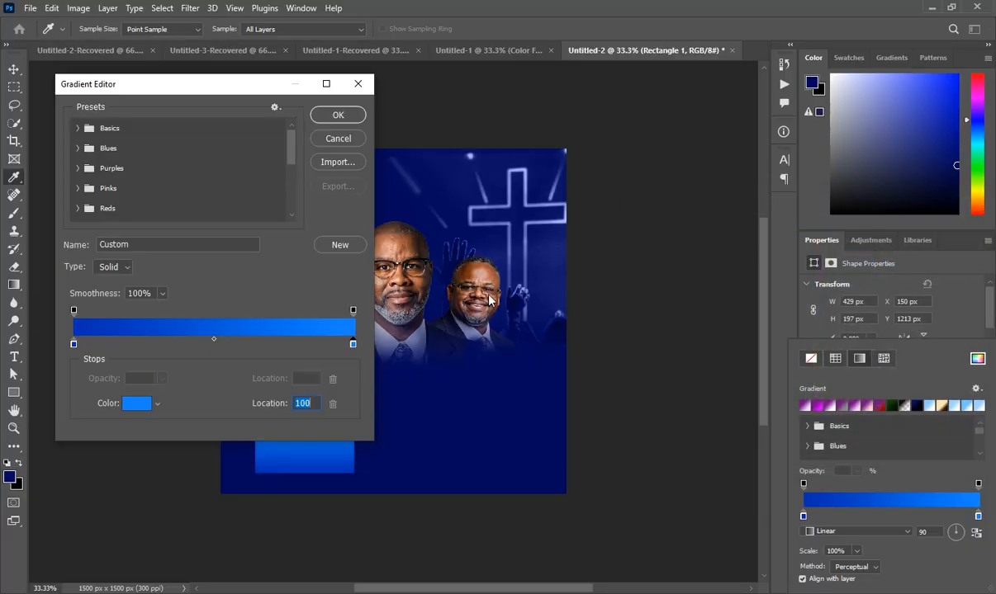
left_click(334, 115)
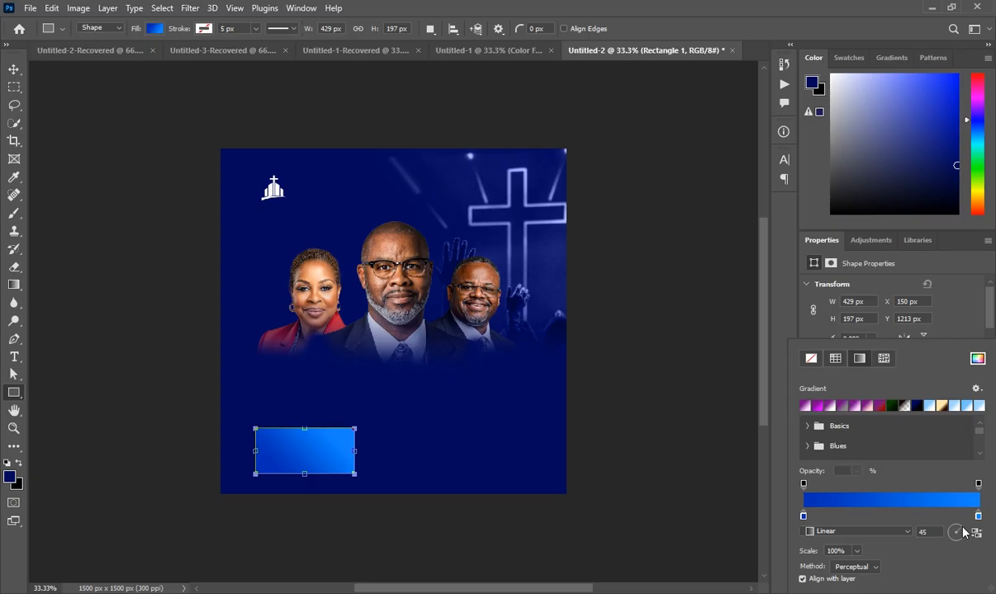
- Remove the empty Layer 2 and duplicate Rectangle 1 as Rectangle 1 copy
left_click(778, 496)
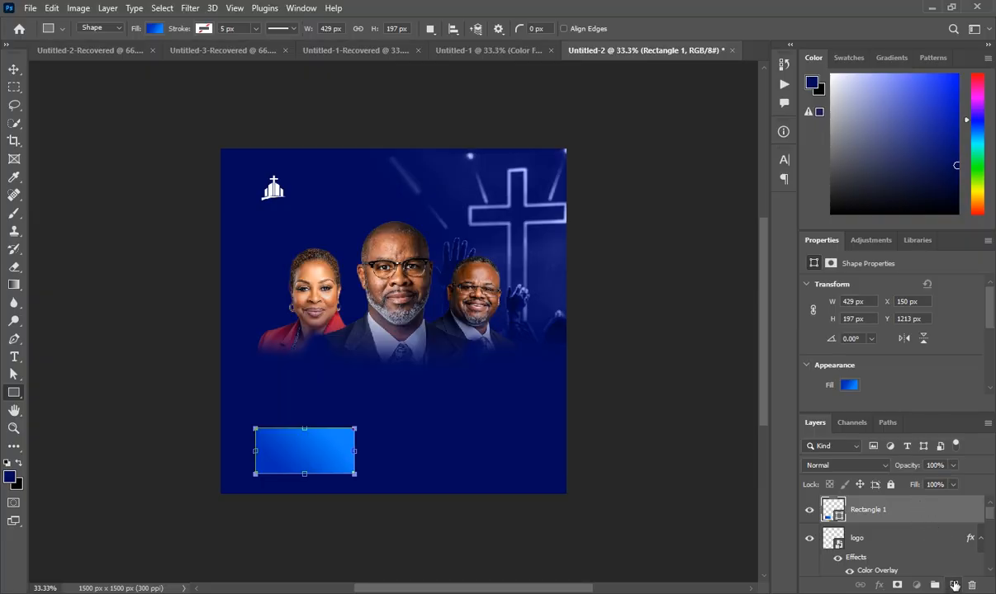
left_click(954, 585)
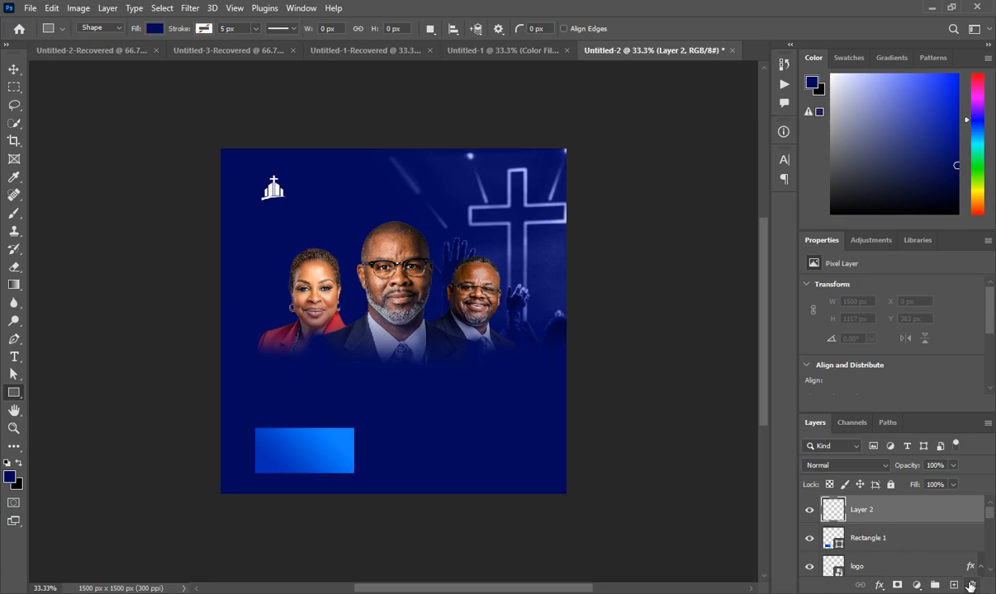
left_click(970, 586)
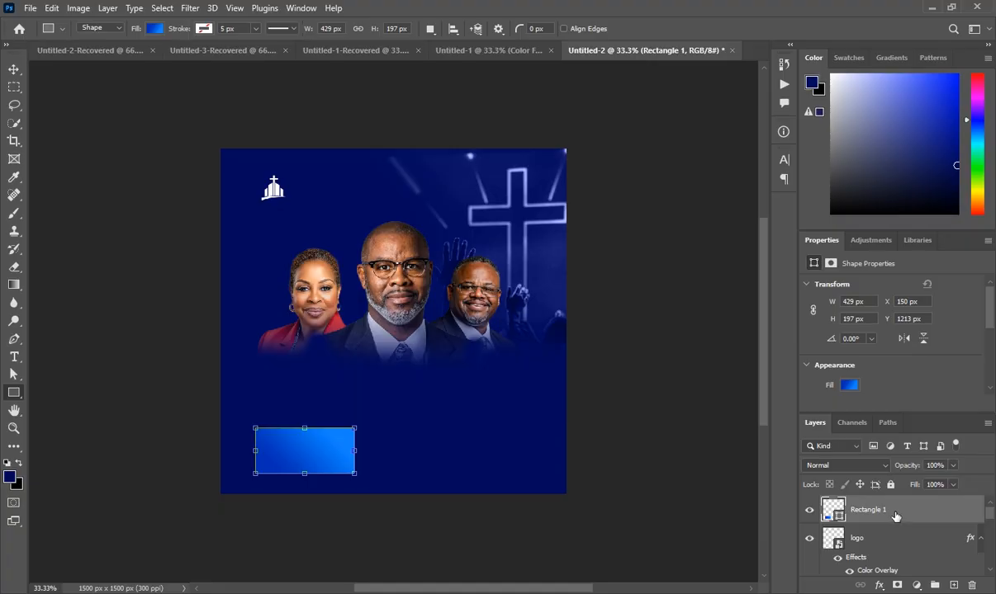
key("ctrl+j")
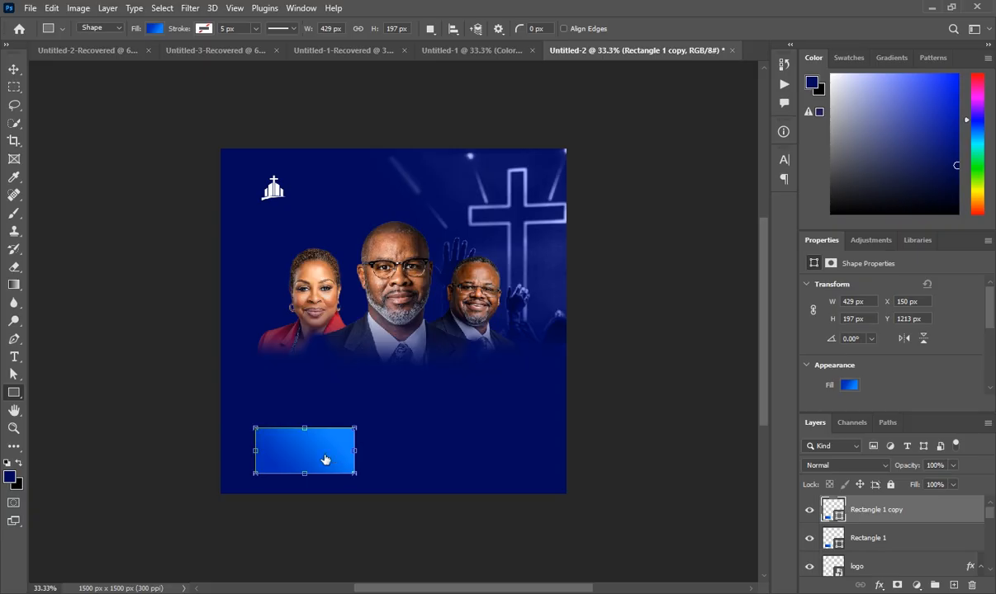
- Move Rectangle 1 copy right of the original and narrow it to 243 × 197 px
key("ctrl+t")
left_click_drag(340, 456, 429, 457)
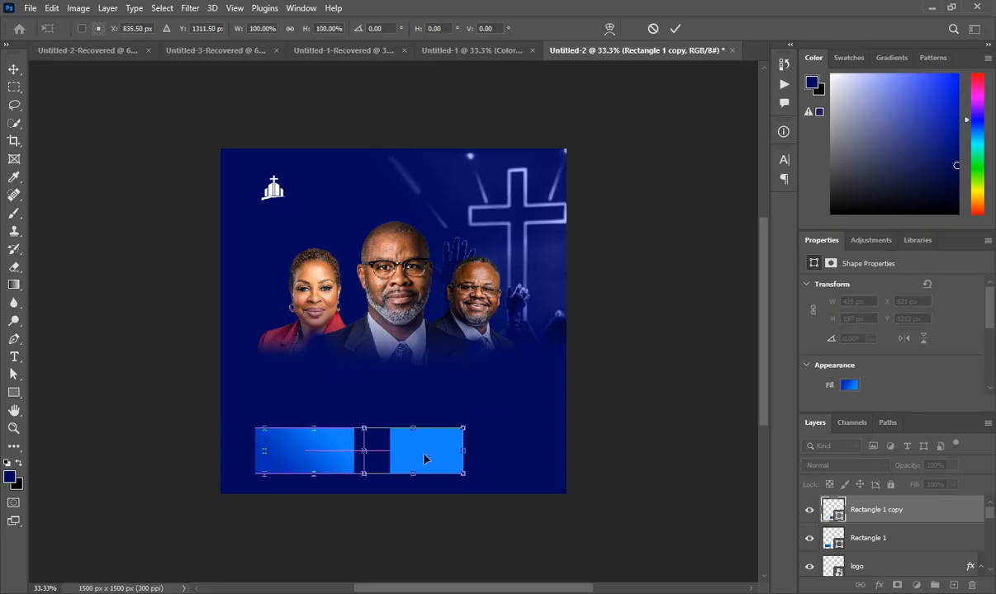
left_click_drag(459, 452, 420, 447)
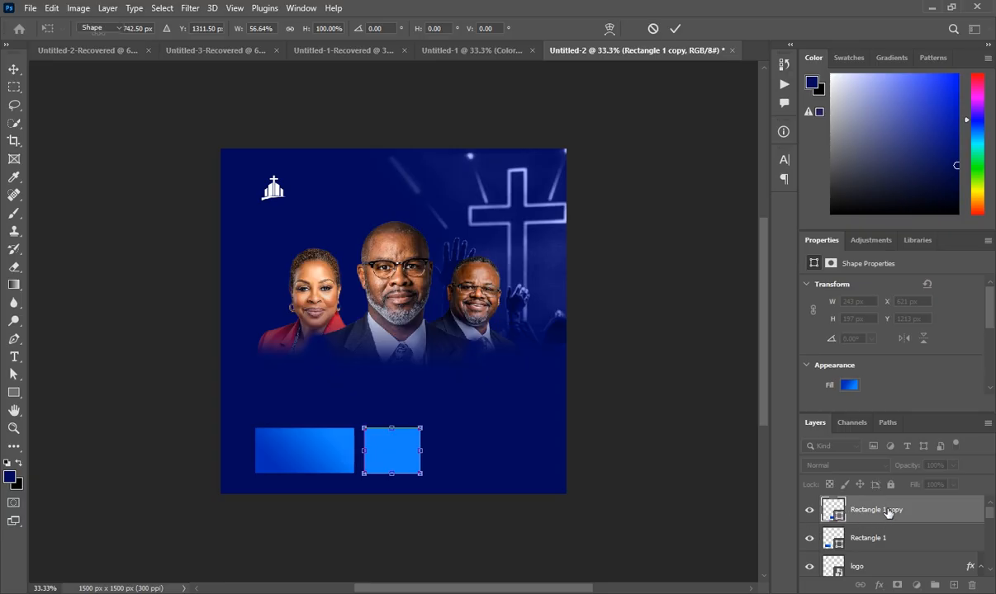
key("Return")
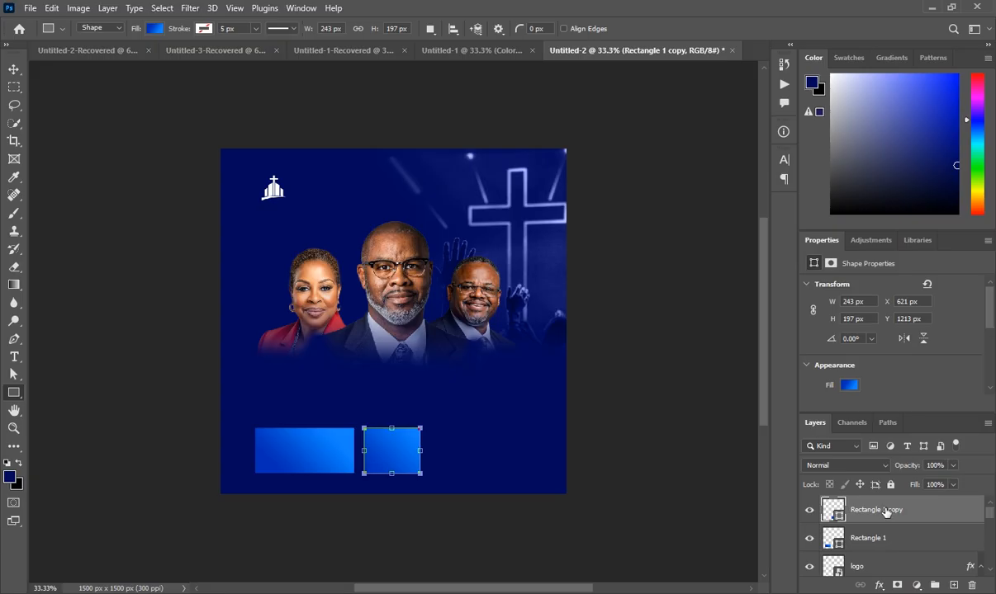
- Give Rectangle 1 copy a pale yellow #fffcb5 Color Overlay
left_click(881, 585)
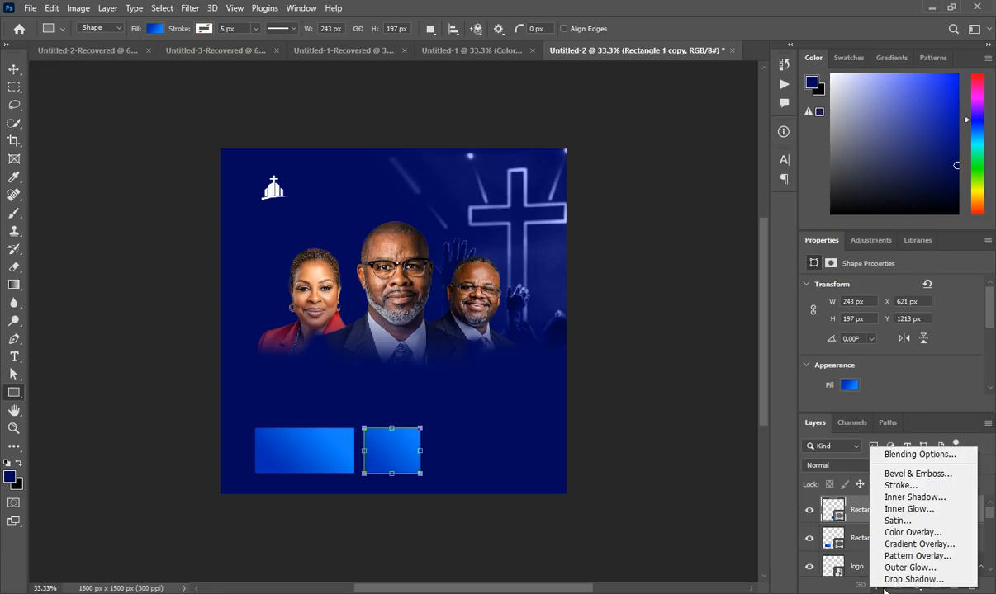
left_click(915, 530)
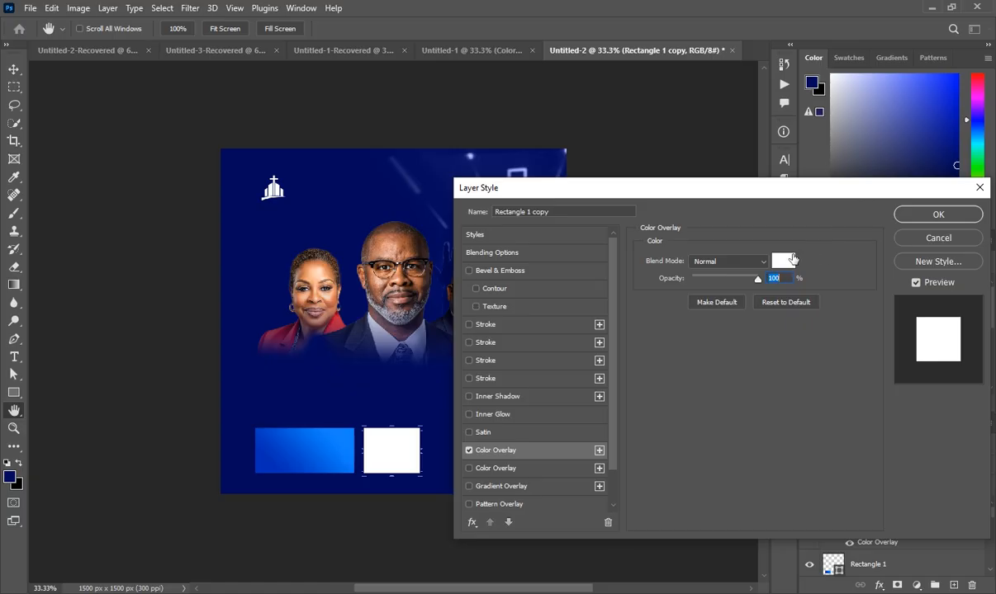
left_click(782, 260)
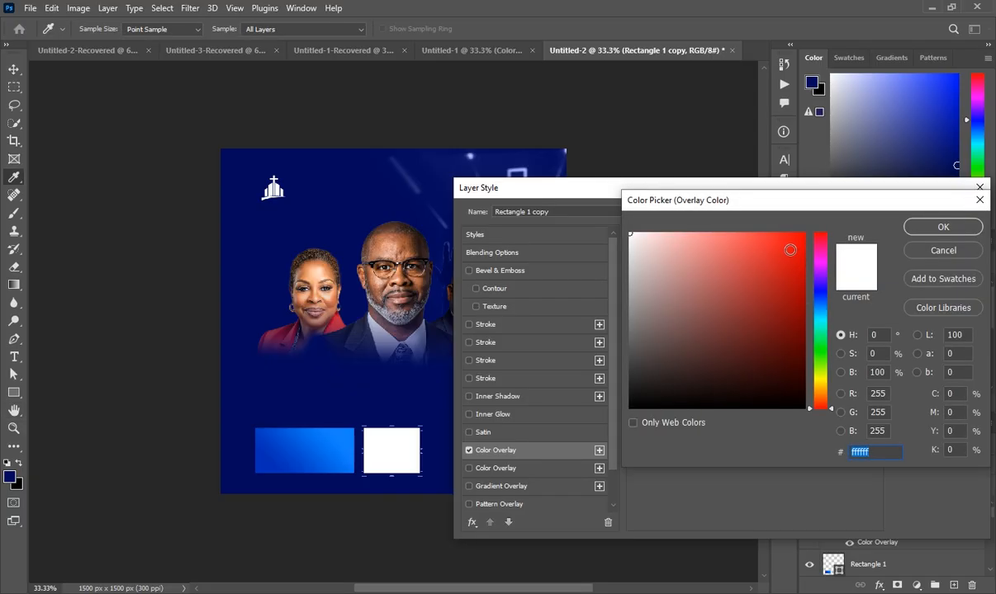
type("ff")
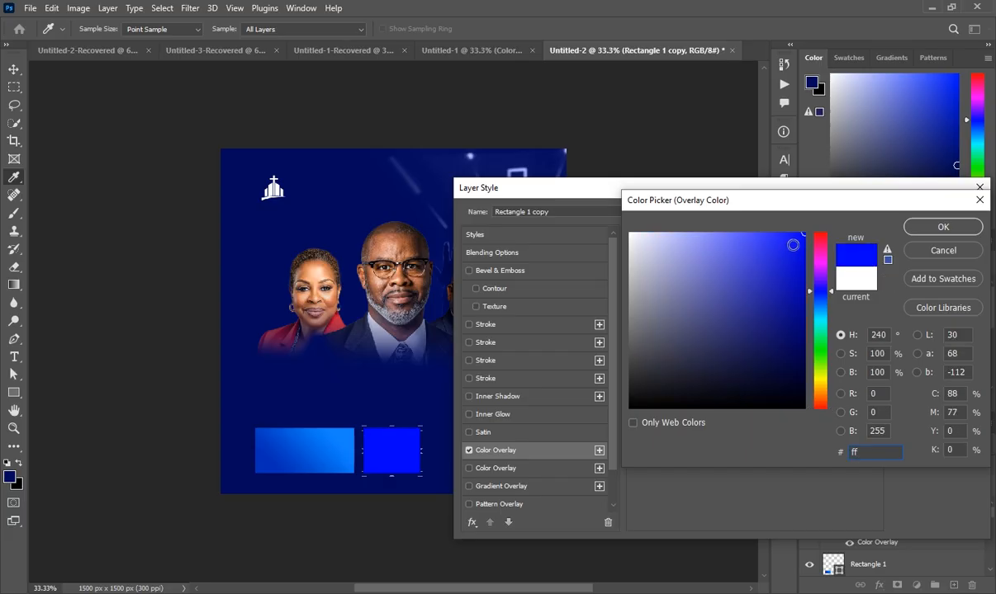
type("fc")
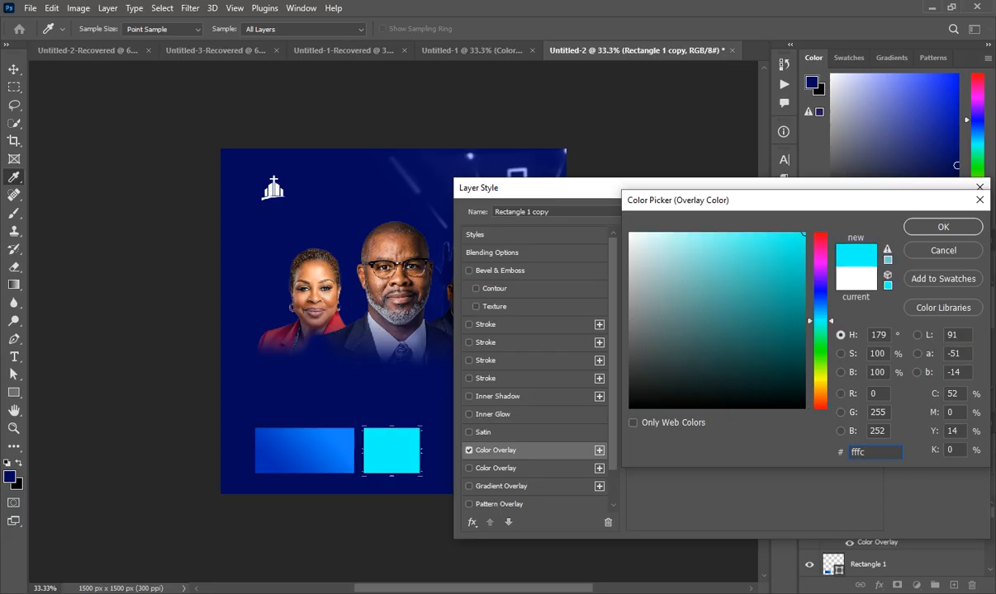
type("b5")
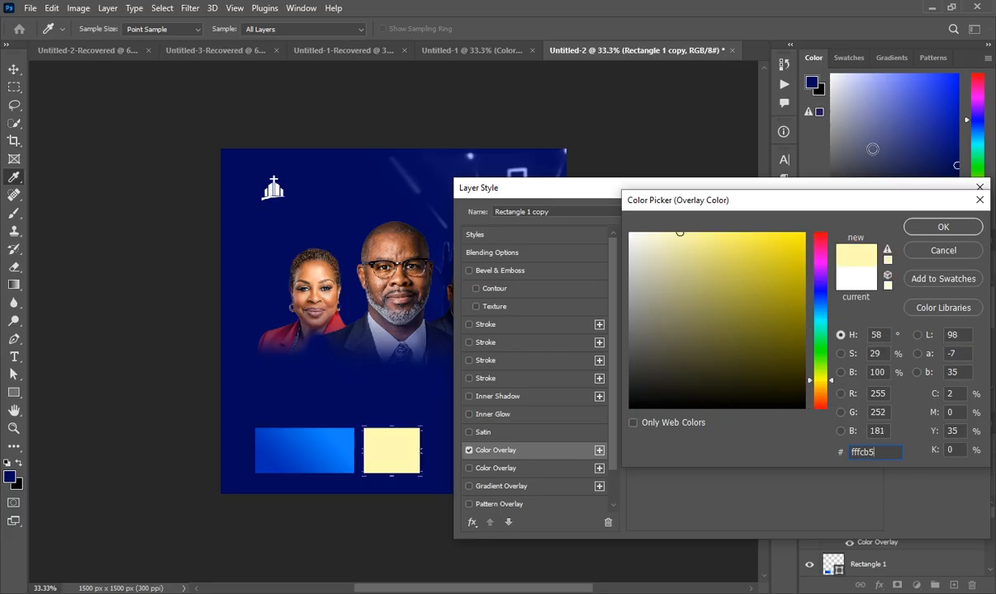
left_click(931, 227)
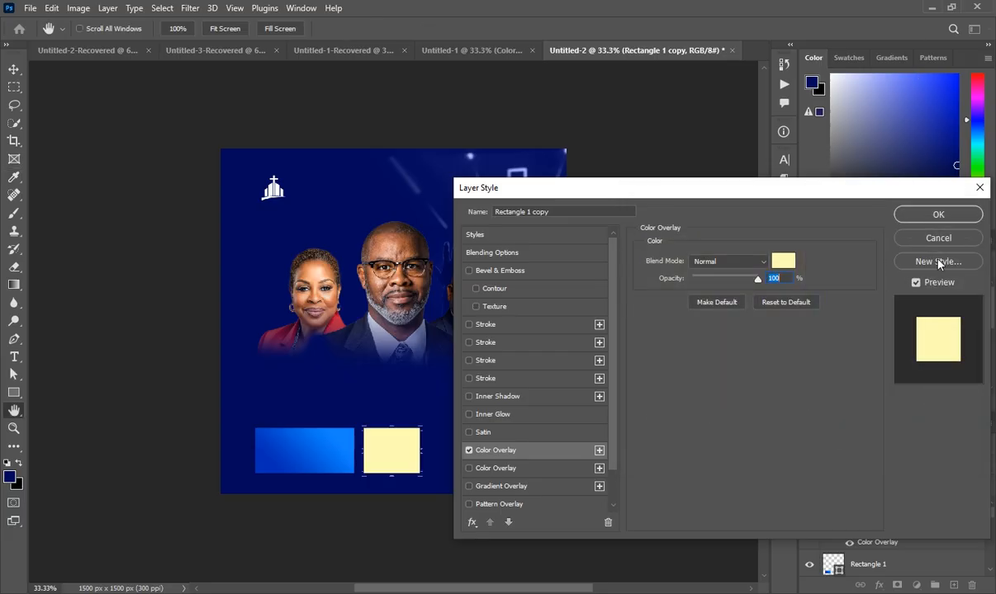
left_click(958, 217)
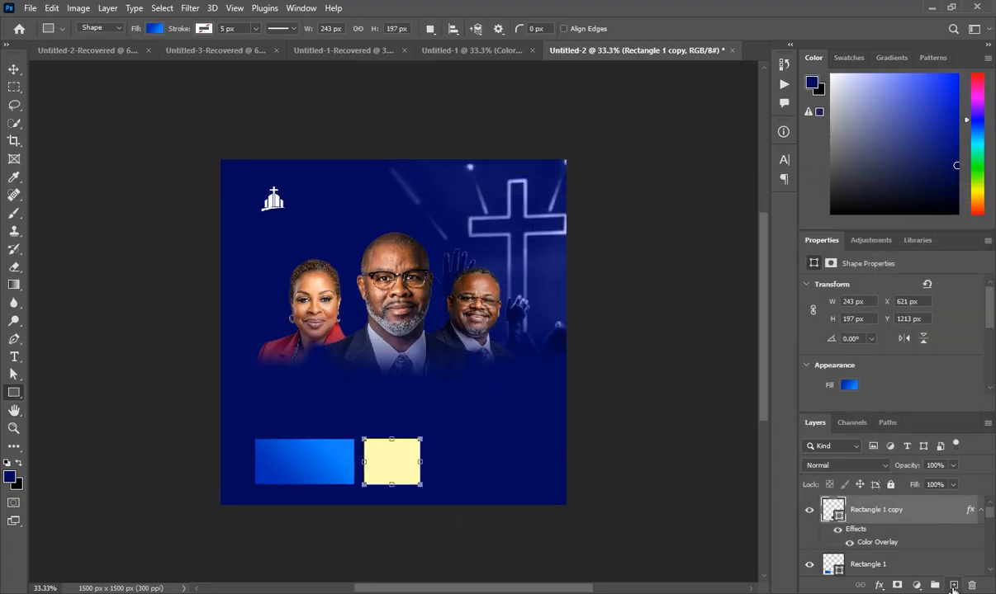
- Draw a thin white 438 × 11 px bar right of the yellow box and duplicate it
left_click(954, 585)
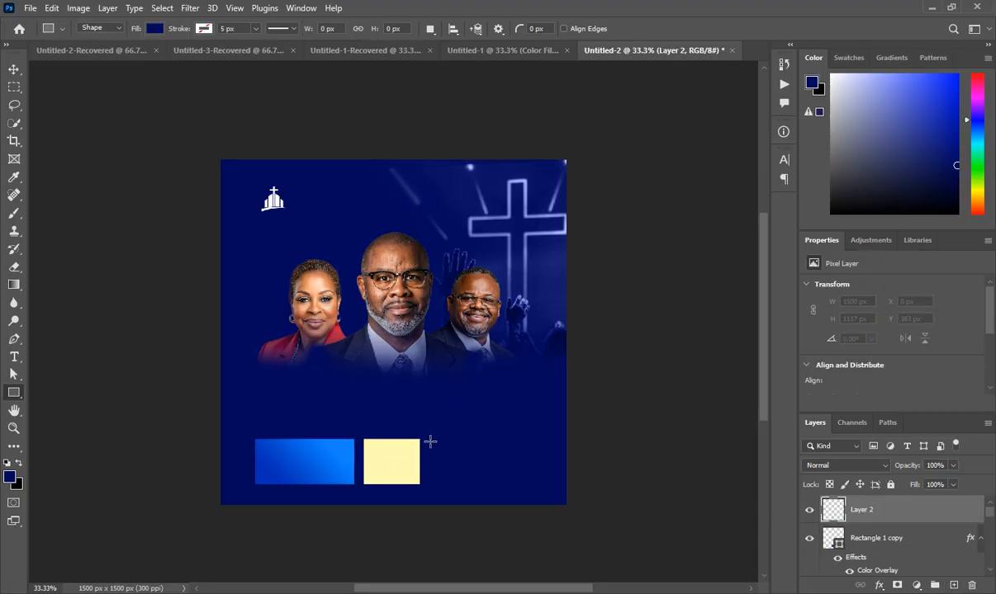
left_click_drag(427, 441, 522, 442)
left_click_drag(525, 442, 529, 444)
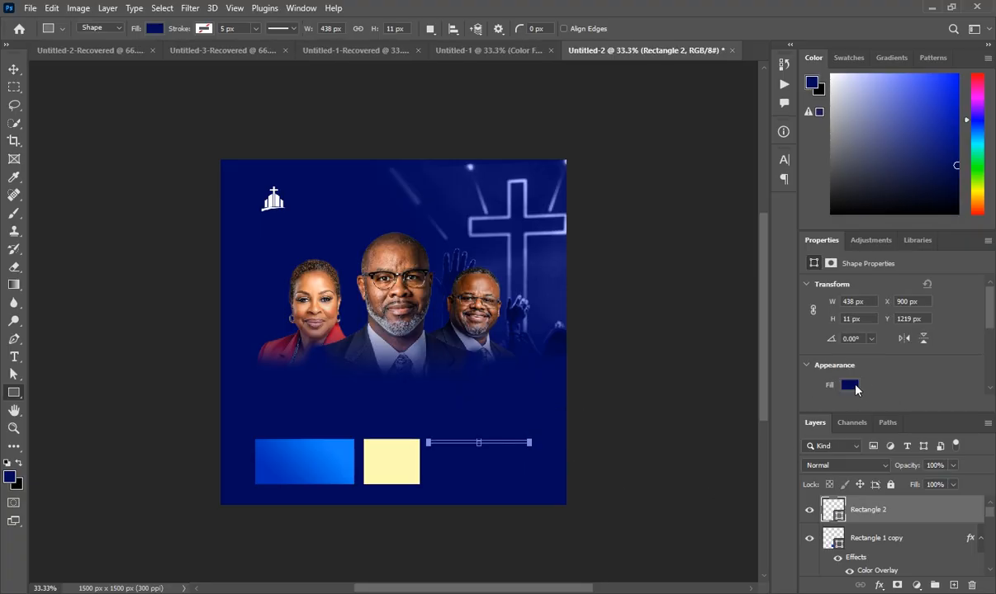
left_click(849, 385)
left_click(976, 361)
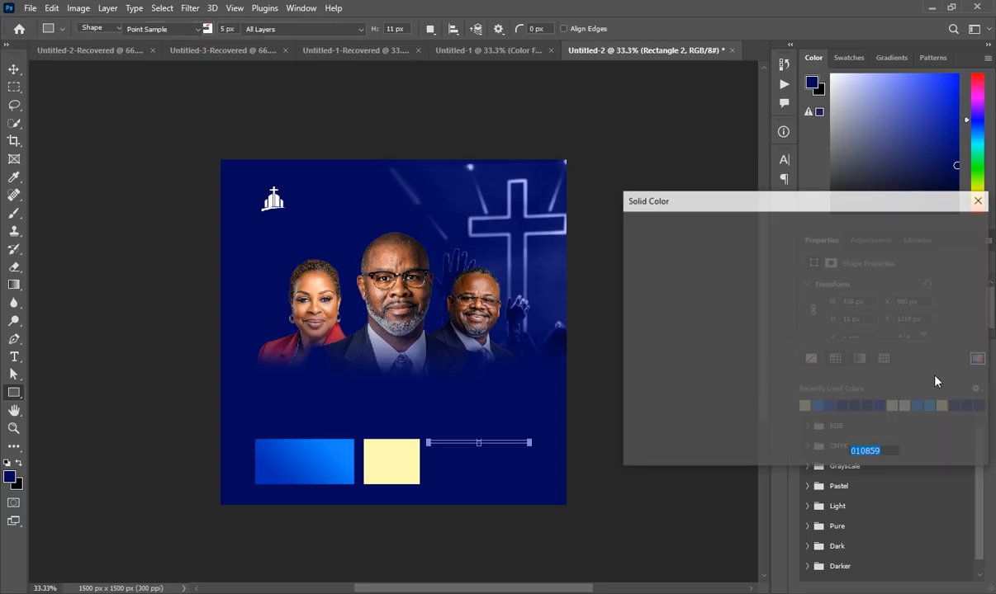
left_click_drag(691, 292, 597, 218)
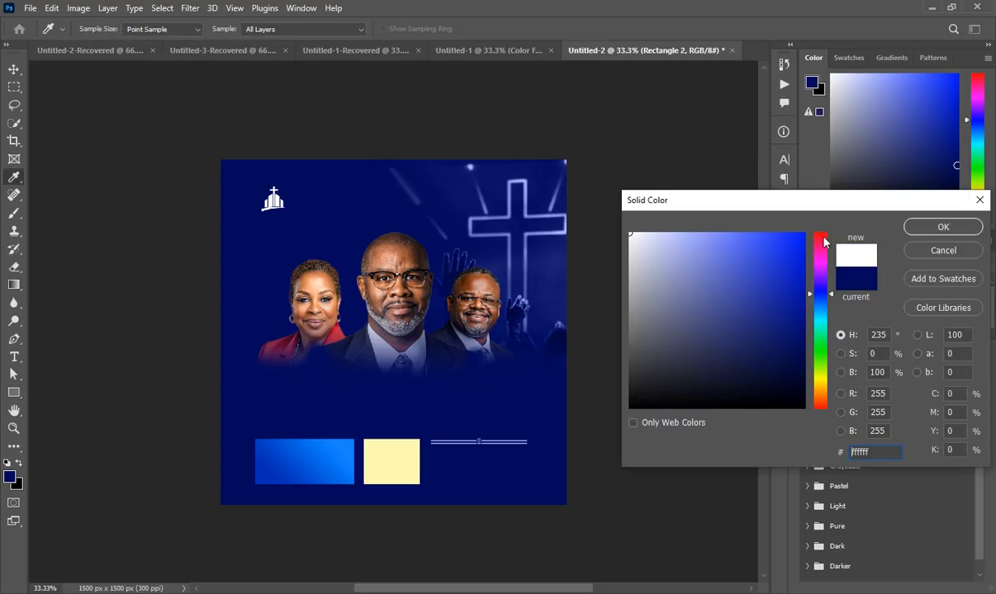
key("Return")
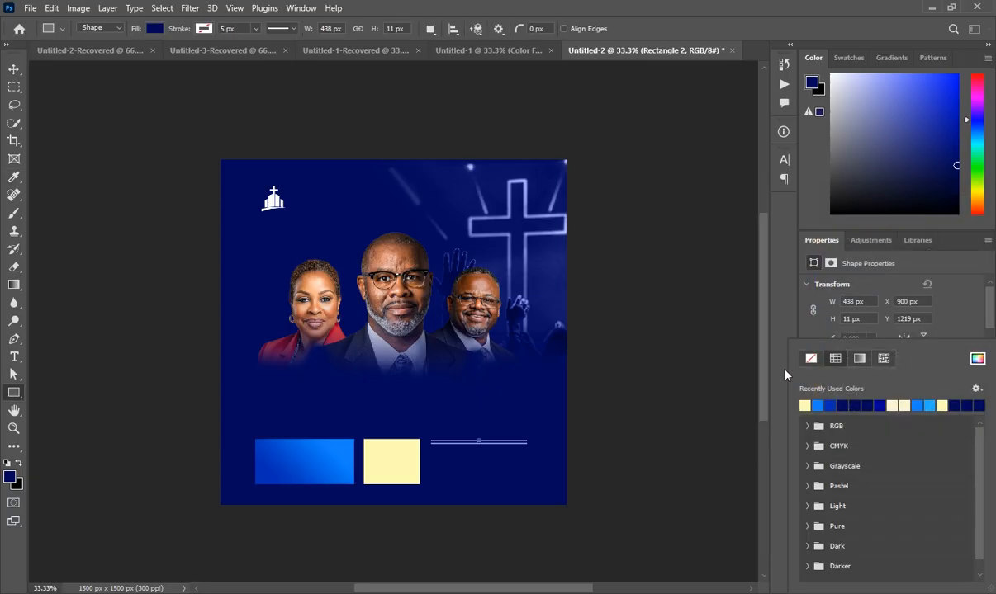
left_click(734, 350)
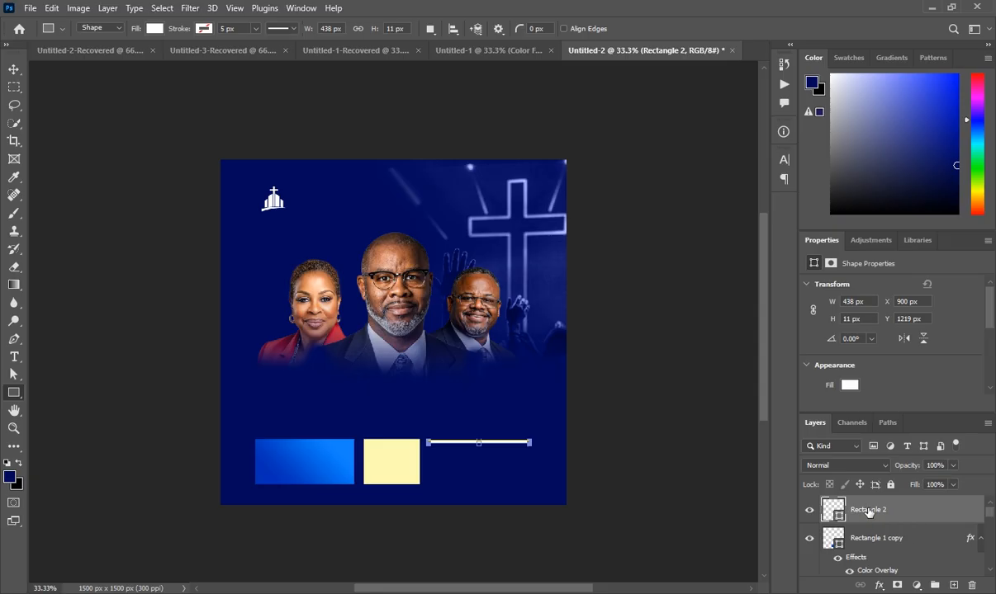
key("ctrl+j")
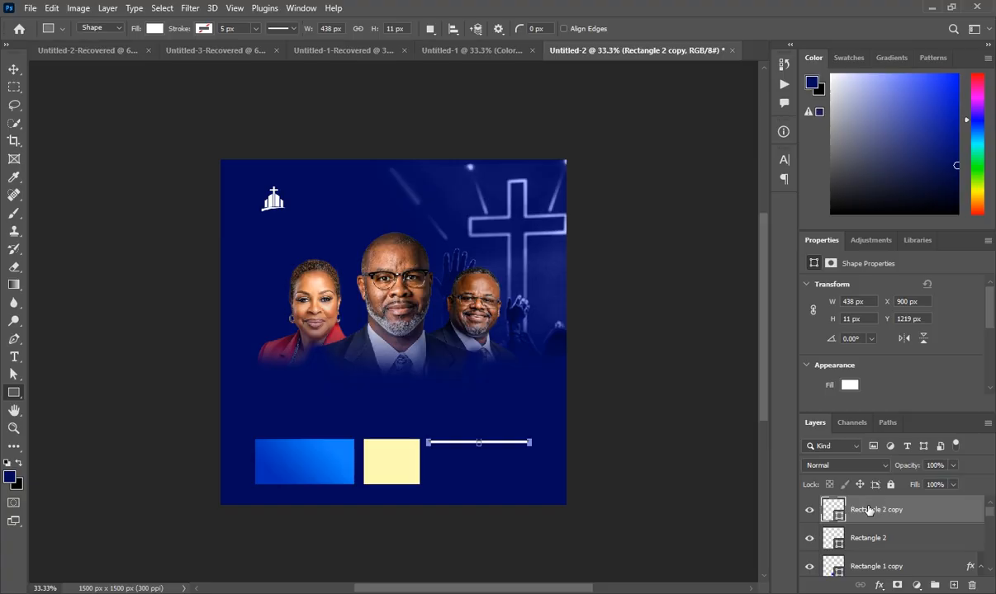
- Nudge Rectangle 2 copy down so it lines up with the yellow box's bottom edge
key("ctrl+t")
key("shift+Down")
key("shift+Down")
key("shift+Down")
key("shift+Down")
key("shift+Down")
key("shift+Down")
key("shift+Down")
key("shift+Down")
key("shift+Down")
key("shift+Down")
key("shift+Down")
key("shift+Down")
key("shift+Down")
key("shift+Down")
key("shift+Down")
key("shift+Down")
key("Down")
key("Down")
key("Down")
key("Down")
key("Down")
key("Down")
key("Down")
key("Down")
key("Down")
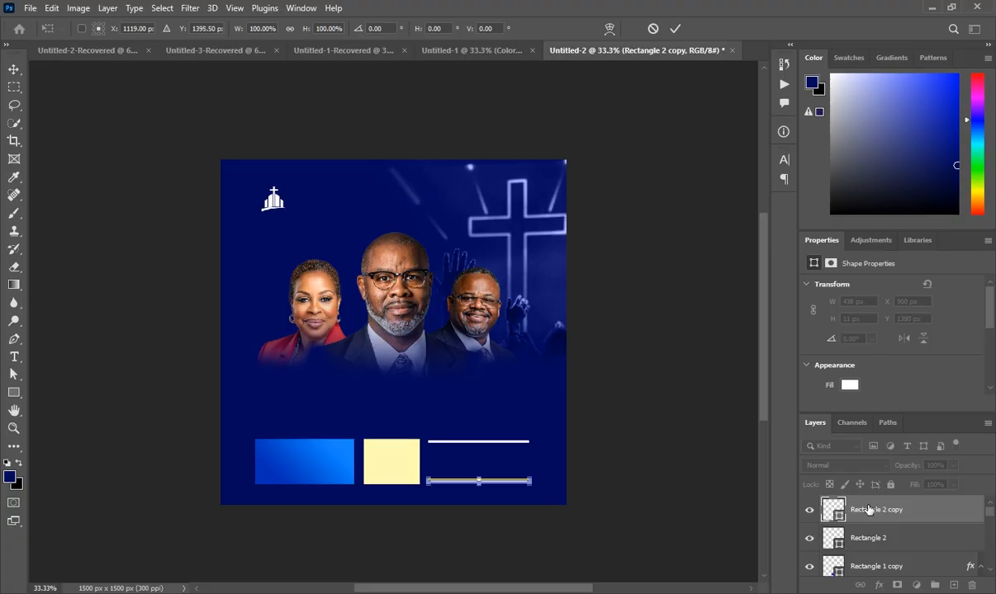
key("Down")
key("Down")
key("Down")
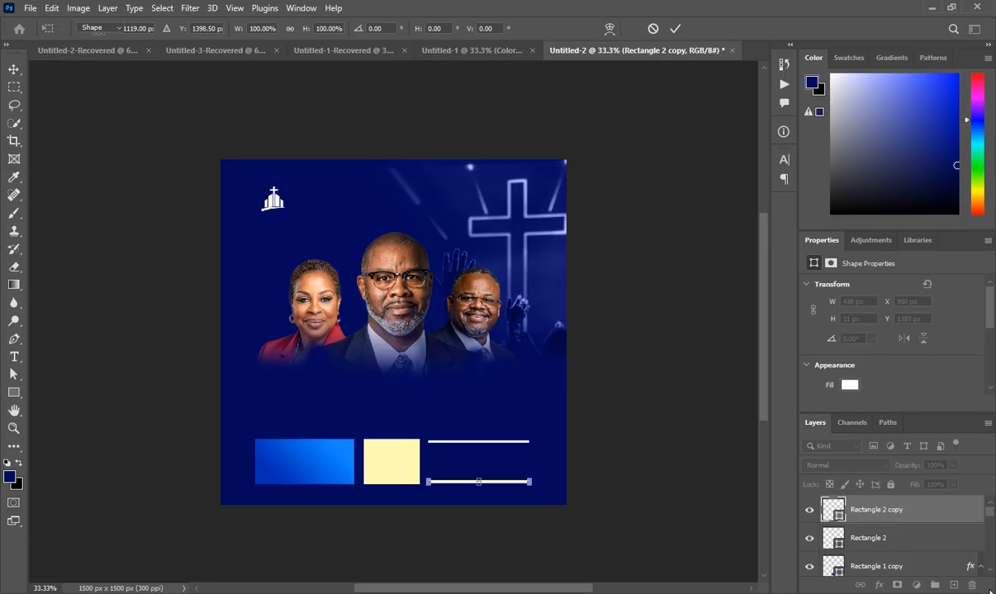
key("Return")
- Add an empty Layer 2 and re-commit the upper white line, Rectangle 2
left_click(955, 585)
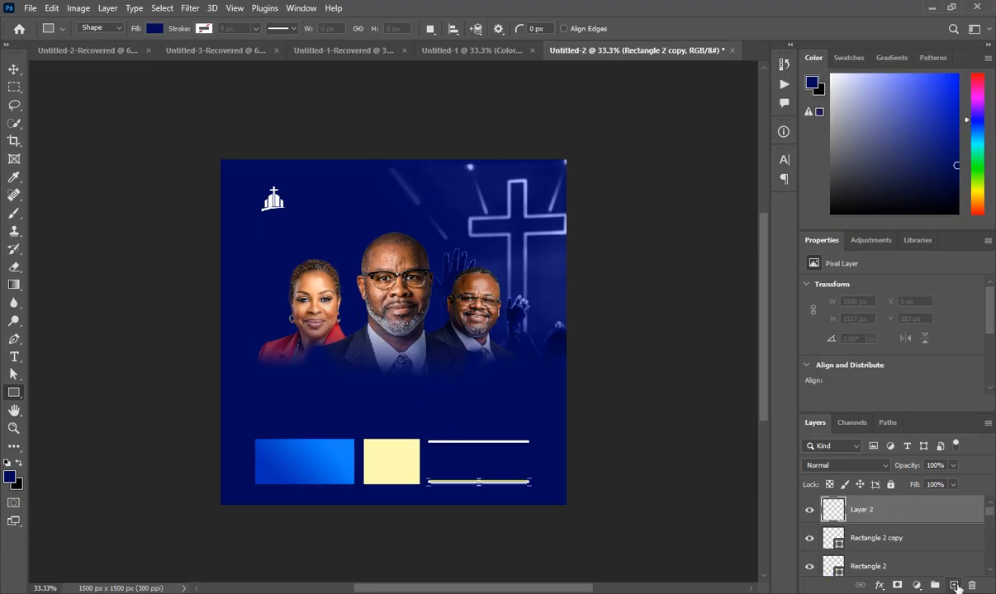
left_click(908, 540)
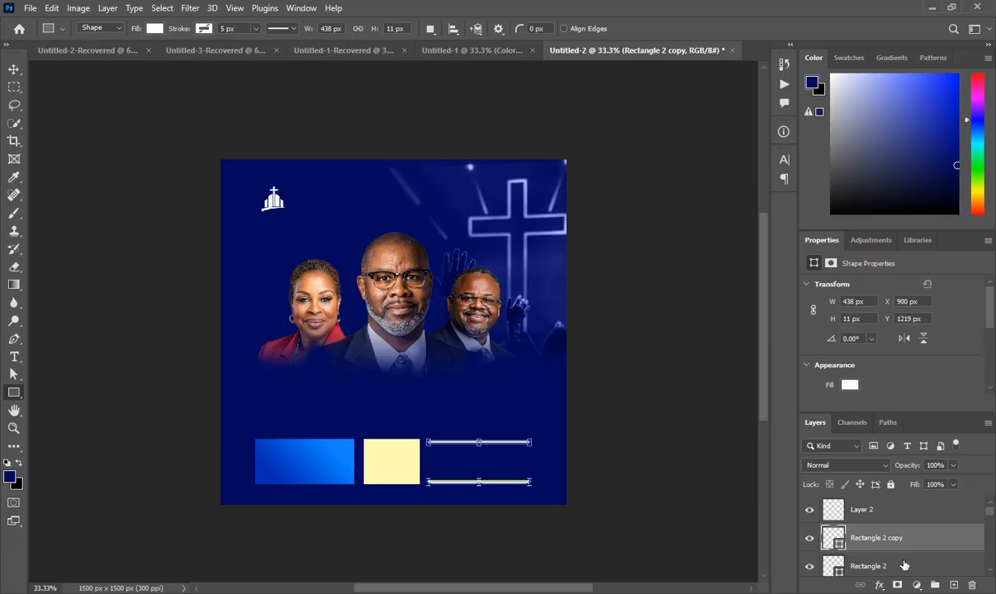
left_click(904, 565)
key("ctrl+t")
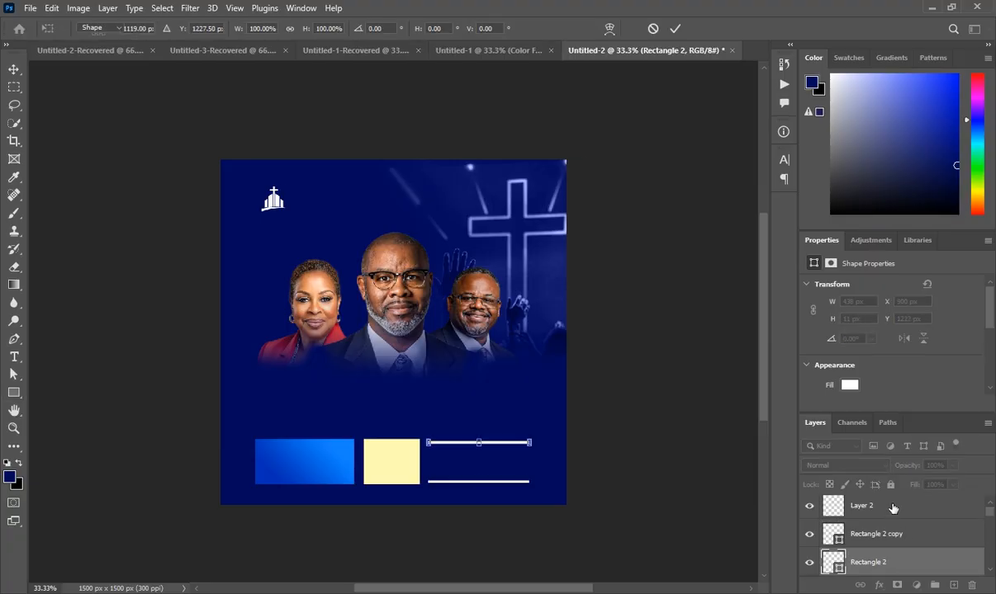
left_click(892, 507)
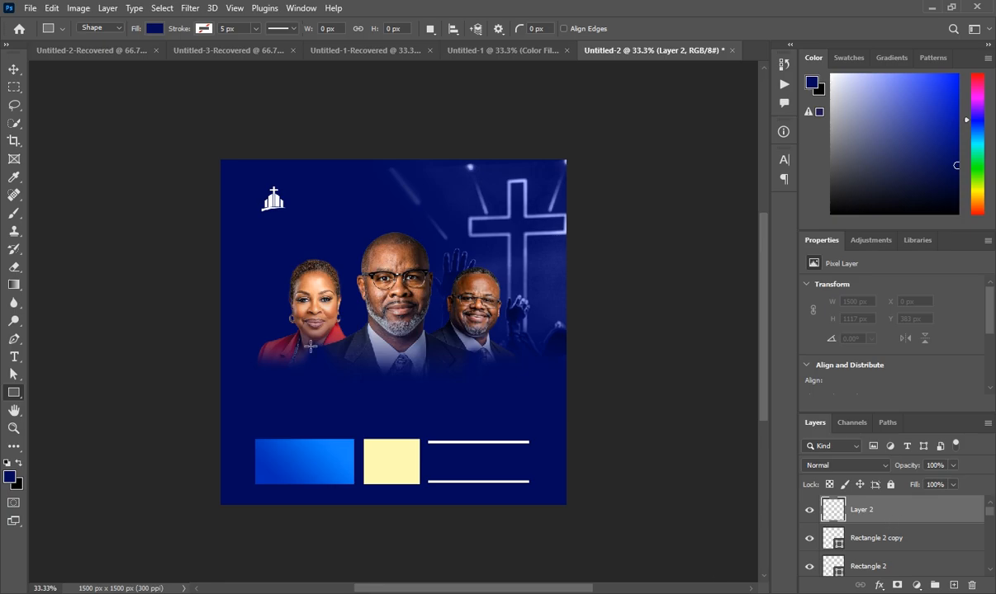
- Type 'GLOBAL EVANGELICAL CHURCH' in white beside the church logo
left_click(13, 356)
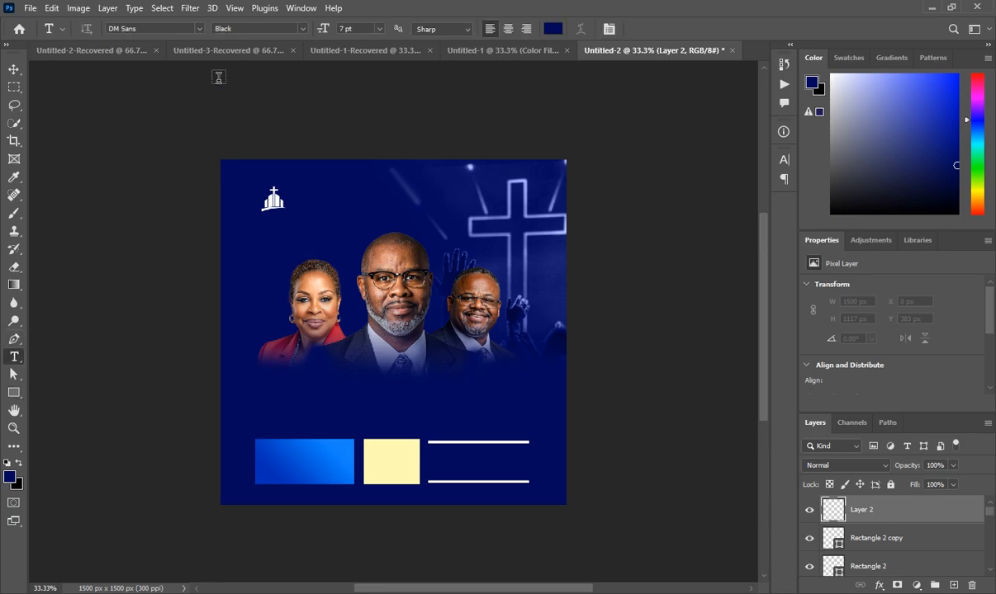
left_click(388, 48)
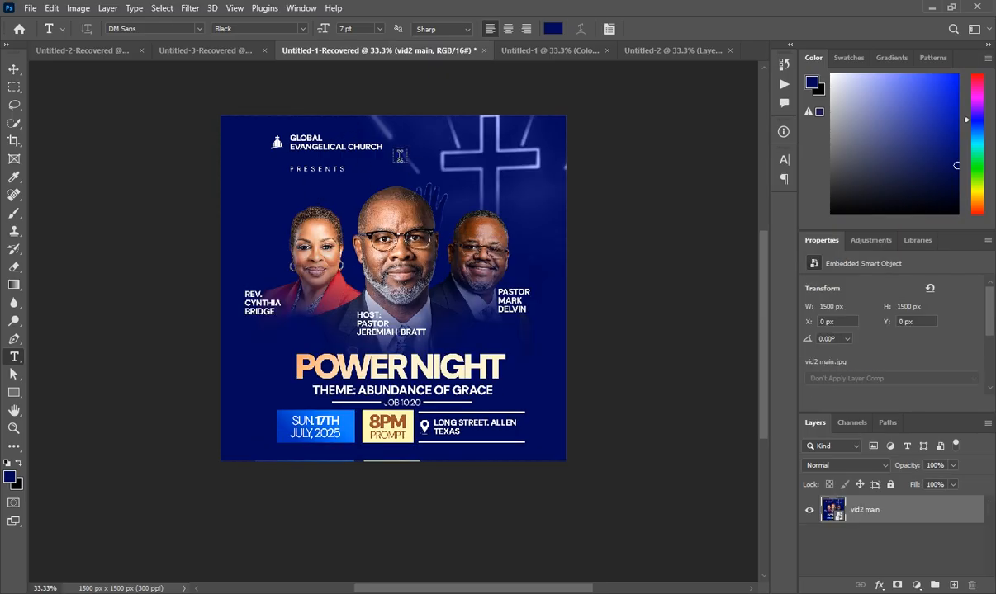
left_click(694, 51)
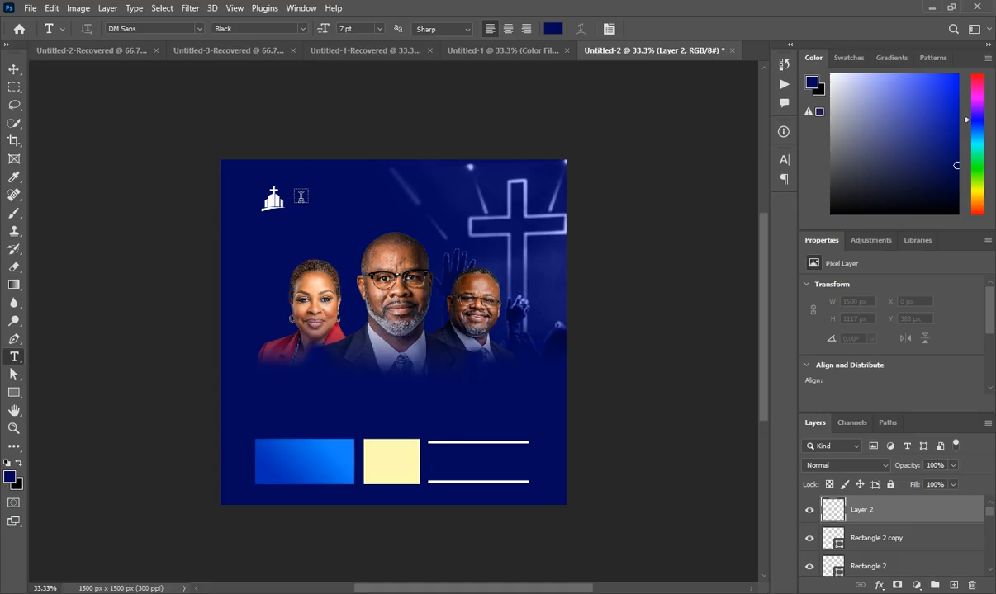
left_click(301, 197)
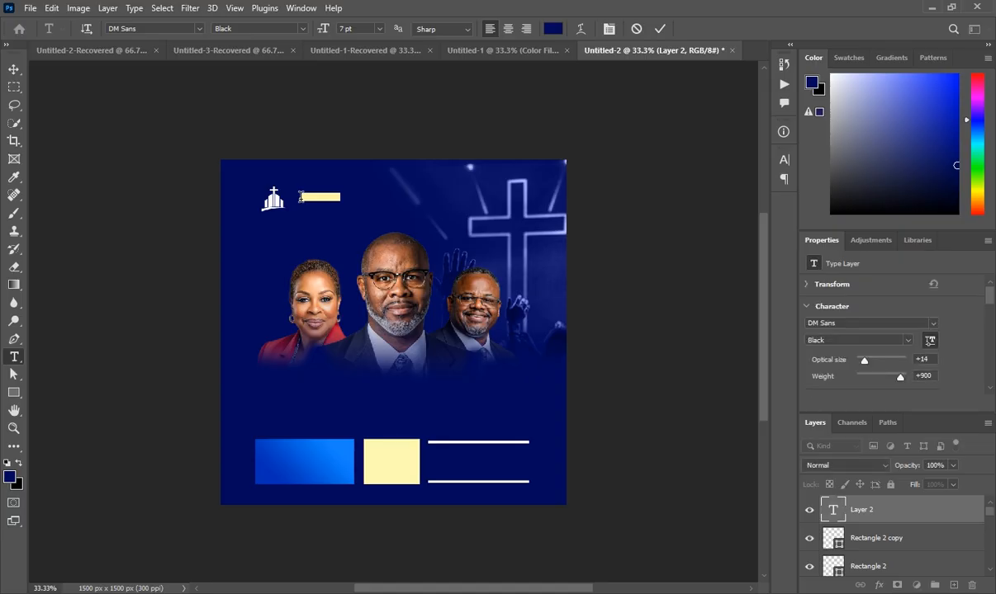
left_click(9, 476)
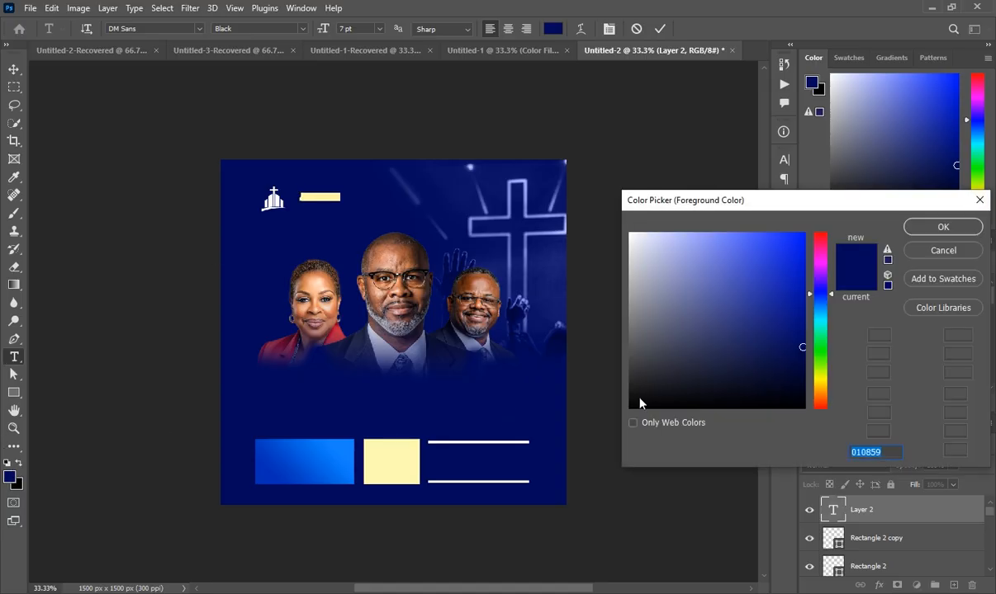
left_click_drag(625, 256, 579, 190)
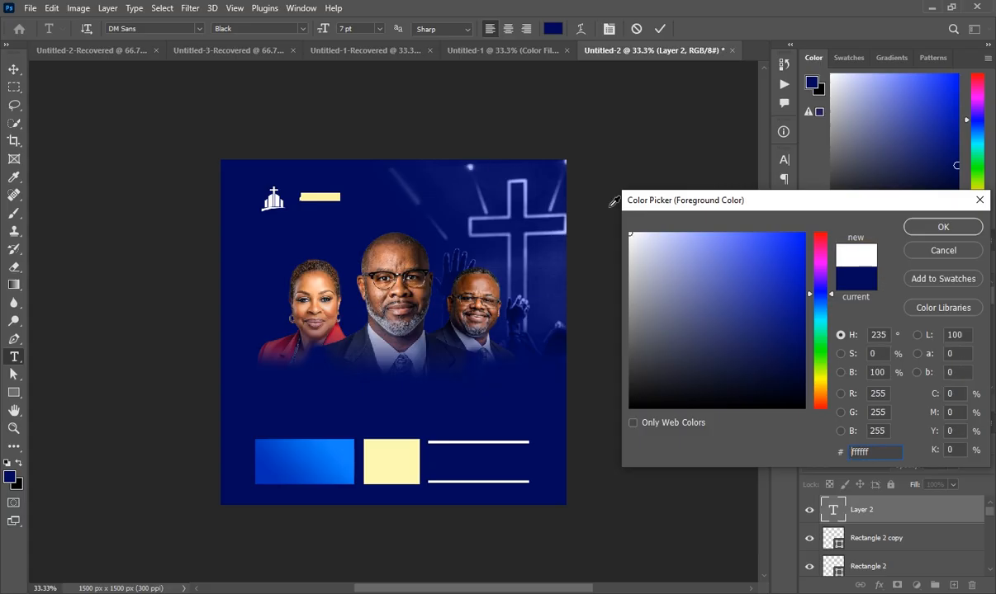
left_click(943, 227)
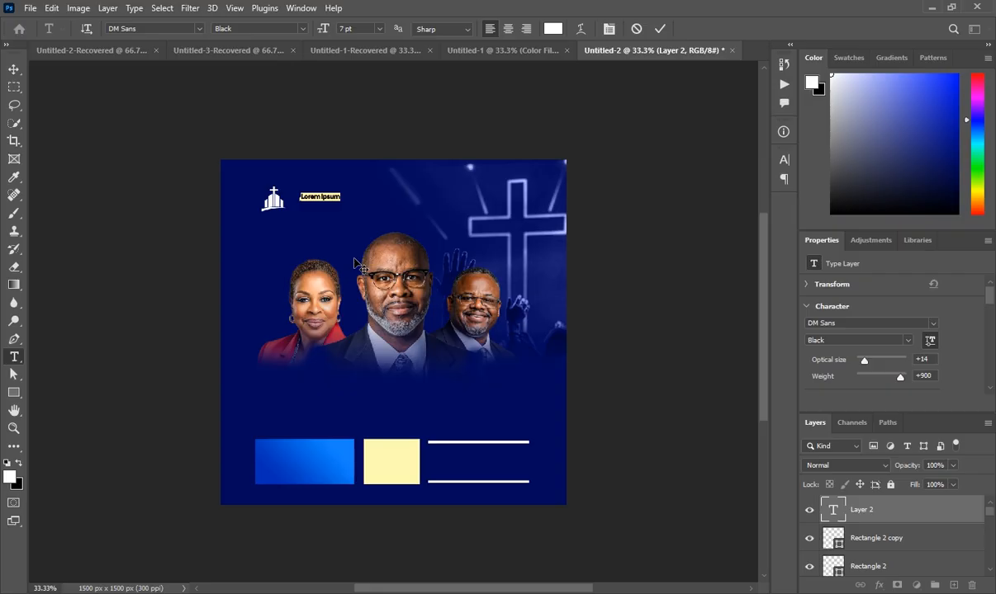
type("GLOBAL EVANGELICAL CHURCH")
- Split the church name into two lines at 9 pt with 10 pt leading
left_click(327, 198)
key("Return")
key("ctrl+a")
scroll(907, 374, "down", 2)
key("ctrl+shift+period")
left_click(905, 371)
key("Down")
key("Down")
key("Down")
key("Down")
left_click_drag(337, 237, 328, 235)
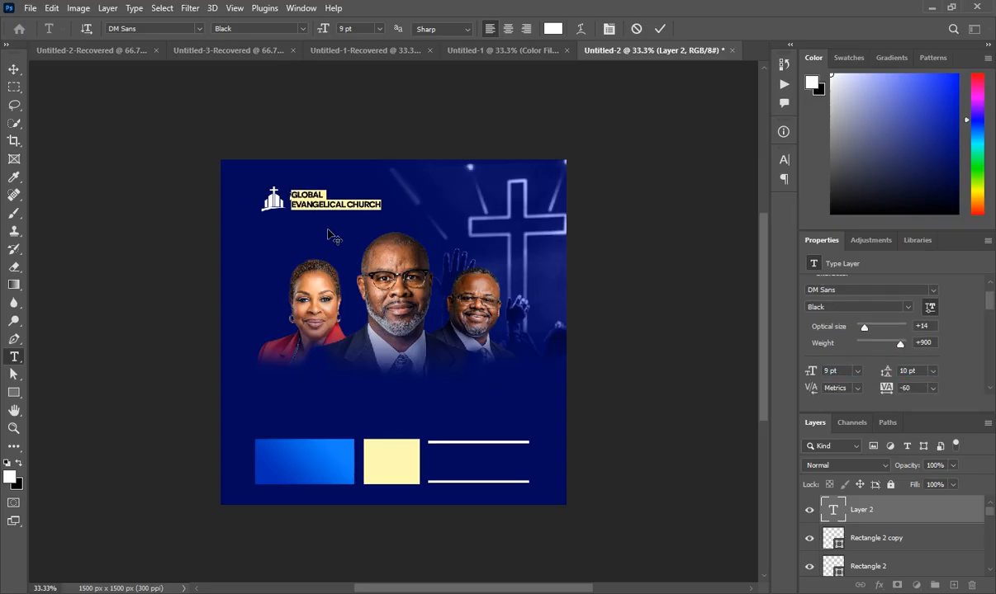
- Add 'PRESENTS' below the church name in Light weight
left_click(295, 224)
type("PRESENTS")
key("ctrl+a")
scroll(860, 343, "down", 2)
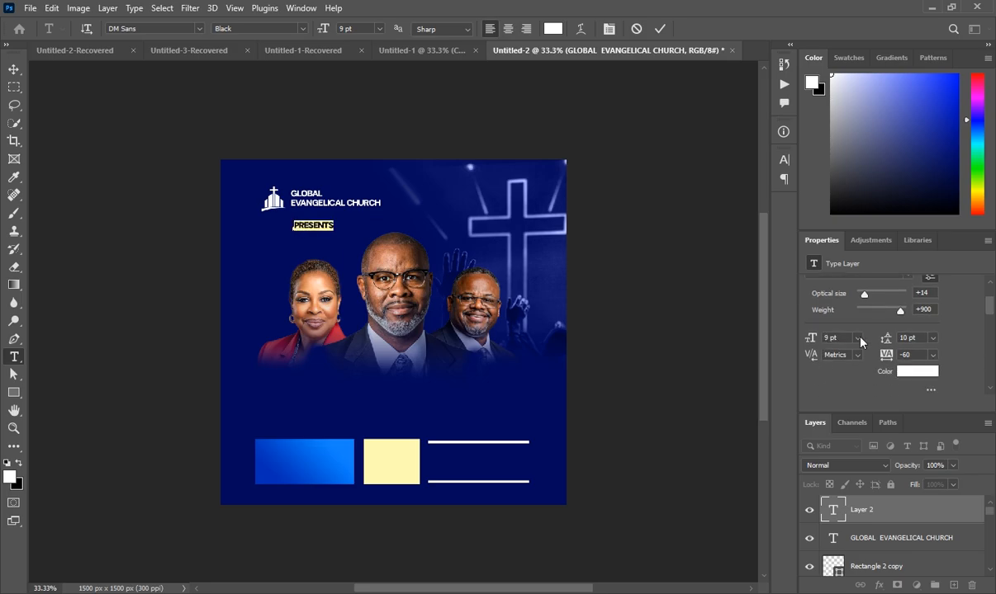
scroll(860, 339, "up", 1)
left_click(907, 285)
left_click(833, 388)
- Set PRESENTS to tracking 180 and 6 pt size
left_click_drag(885, 366, 902, 366)
left_click_drag(812, 349, 807, 350)
left_click_drag(886, 366, 892, 365)
left_click_drag(812, 349, 819, 349)
key("Down")
key("Down")
left_click_drag(305, 278, 301, 266)
left_click(455, 439)
scroll(421, 439, "down", 1)
- Add '8PM' on the yellow box in brown-orange #9F562D, Black weight, 26 pt, with tightened tracking
left_click(385, 440)
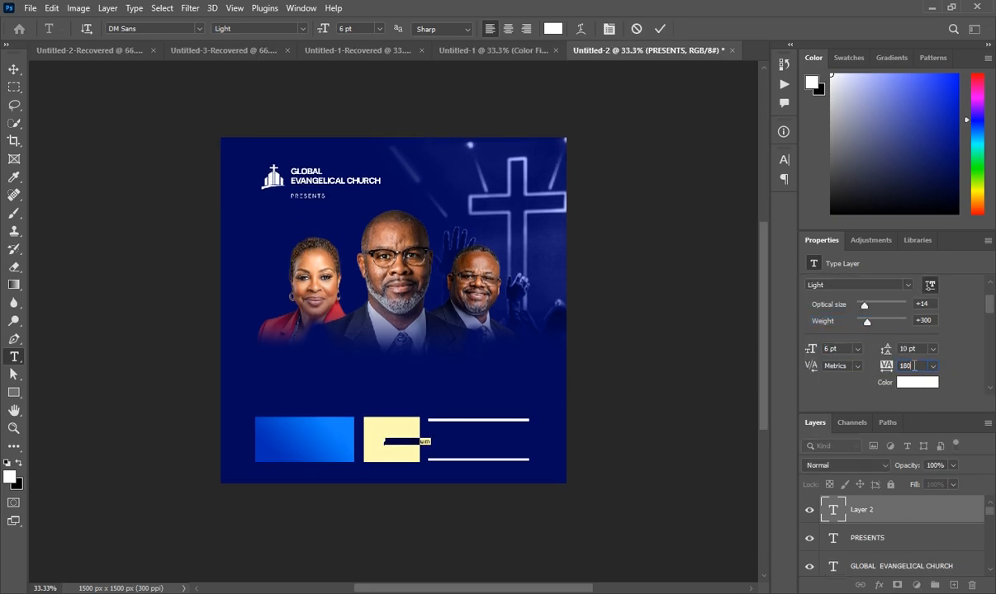
left_click(914, 382)
type("009F56")
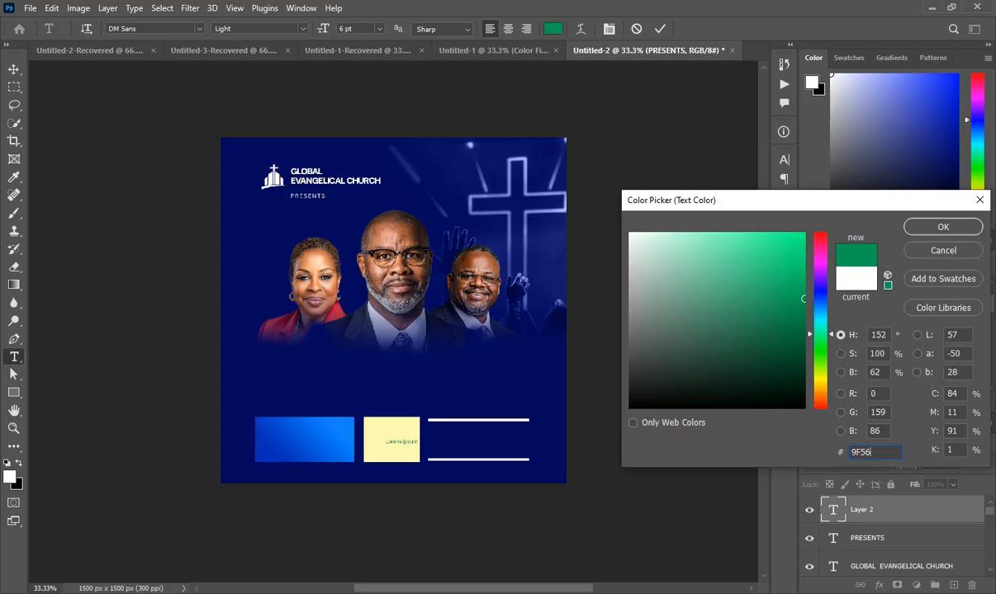
type("2D")
key("Return")
left_click(907, 285)
left_click(833, 483)
type("8PM")
key("ctrl+a")
left_click(829, 346)
key("shift+Up")
key("shift+Up")
left_click_drag(422, 466, 403, 464)
left_click_drag(880, 369, 834, 369)
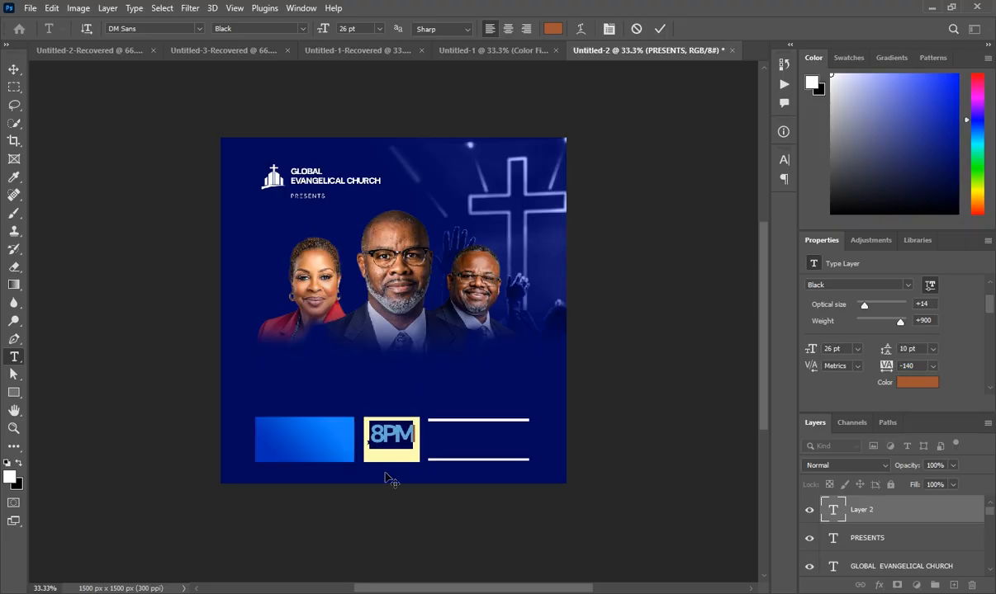
left_click(697, 486)
- Add 'PROMPT' under 8PM at 13 pt Regular with -100 tracking and commit it
left_click(374, 454)
type("PROMPT")
key("ctrl+a")
left_click_drag(811, 349, 799, 349)
left_click(907, 284)
left_click(866, 331)
left_click_drag(886, 367, 901, 366)
left_click_drag(413, 487, 408, 488)
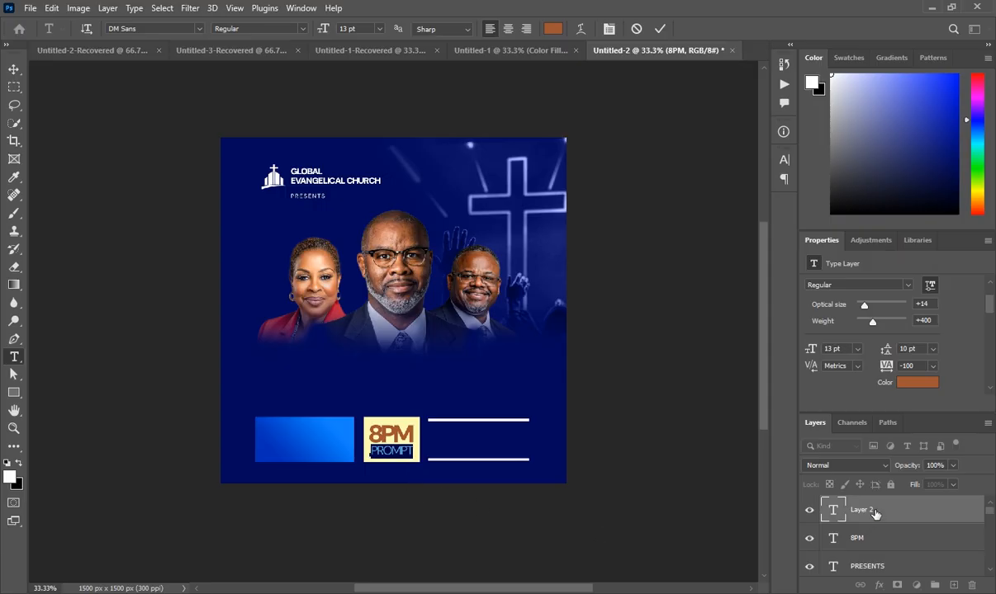
left_click(837, 515)
left_click(669, 505)
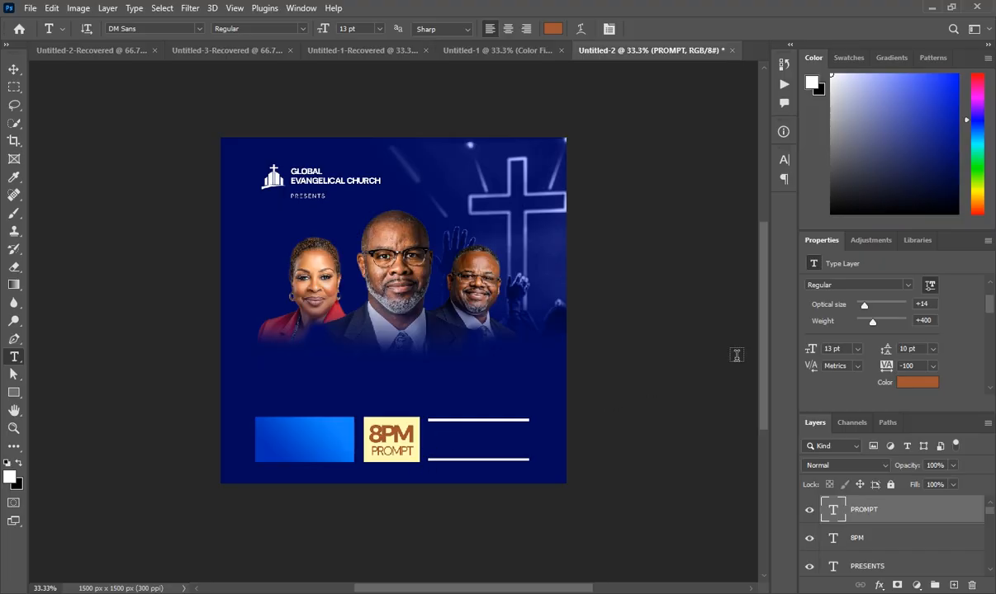
scroll(866, 388, "up", 1)
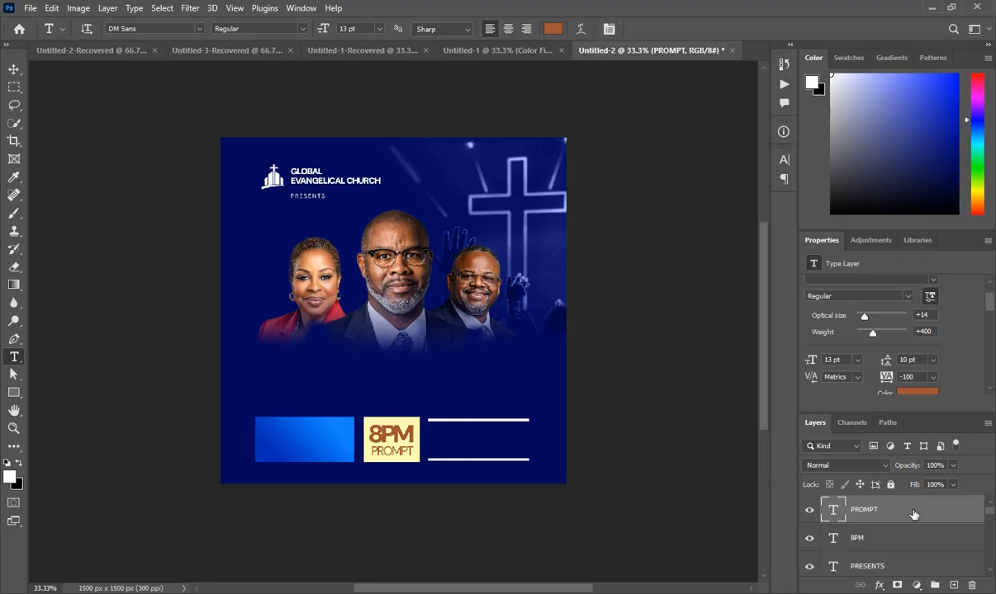
- Type the two-line date (SUN 17TH / JULY) on the blue box in white
left_click(265, 436)
type("SUN 17TH")
key("Return")
type("JULY 2024")
left_click(912, 373)
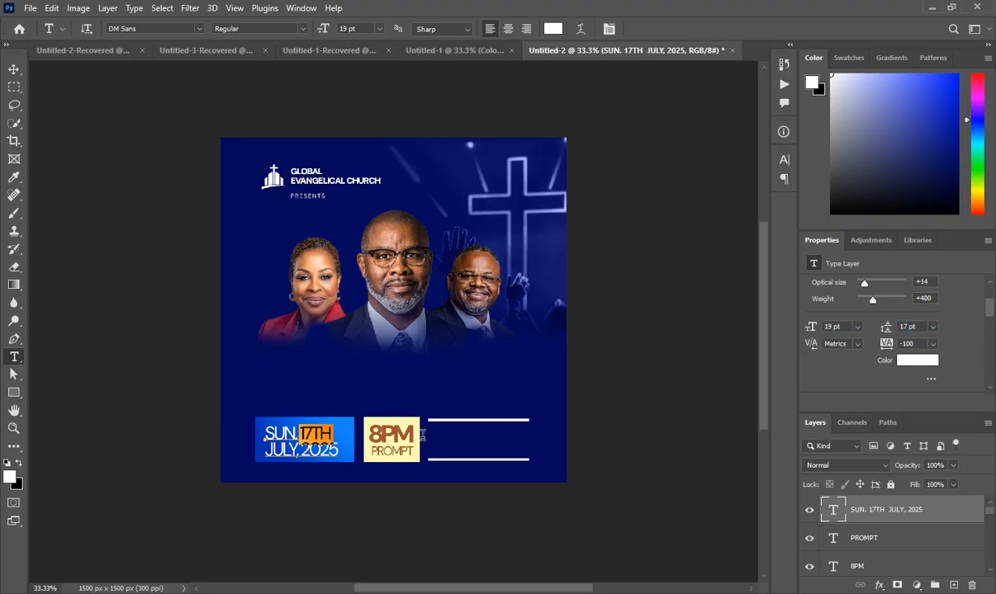
left_click(859, 296)
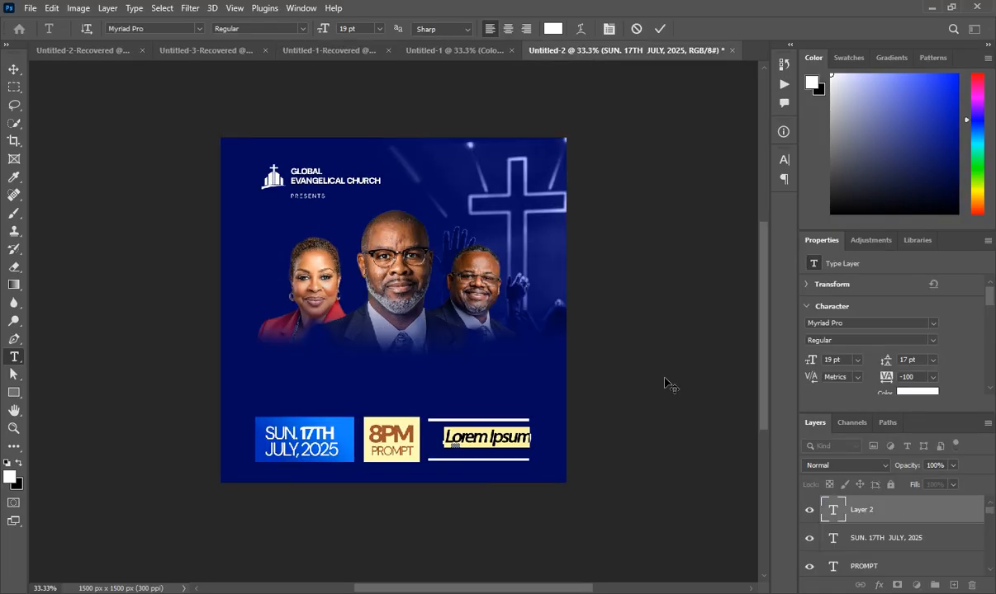
- Set the venue address in DM Sans 10 pt on two lines with 11 pt leading
left_click(932, 323)
scroll(728, 256, "up", 5)
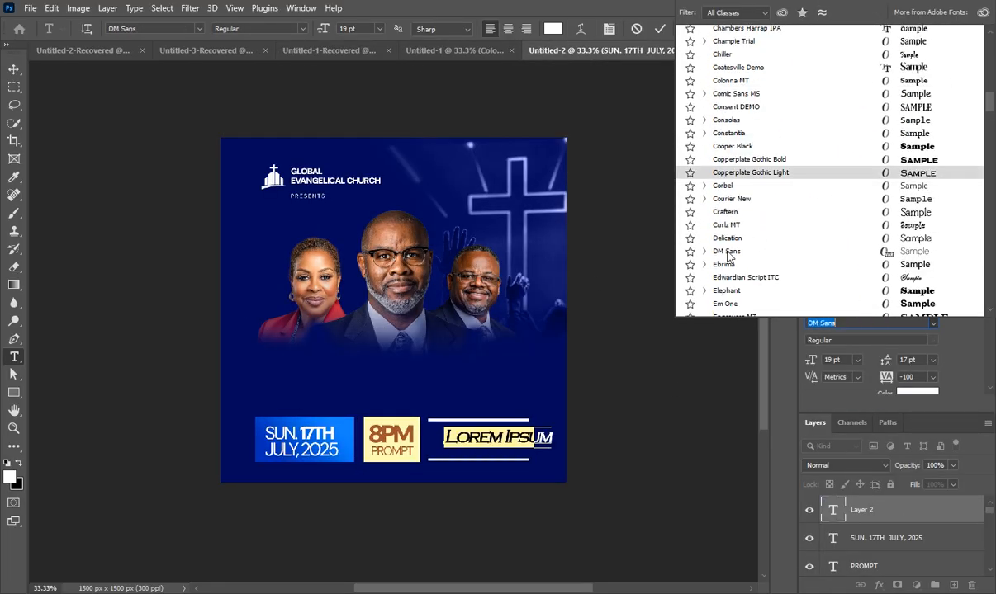
left_click(728, 252)
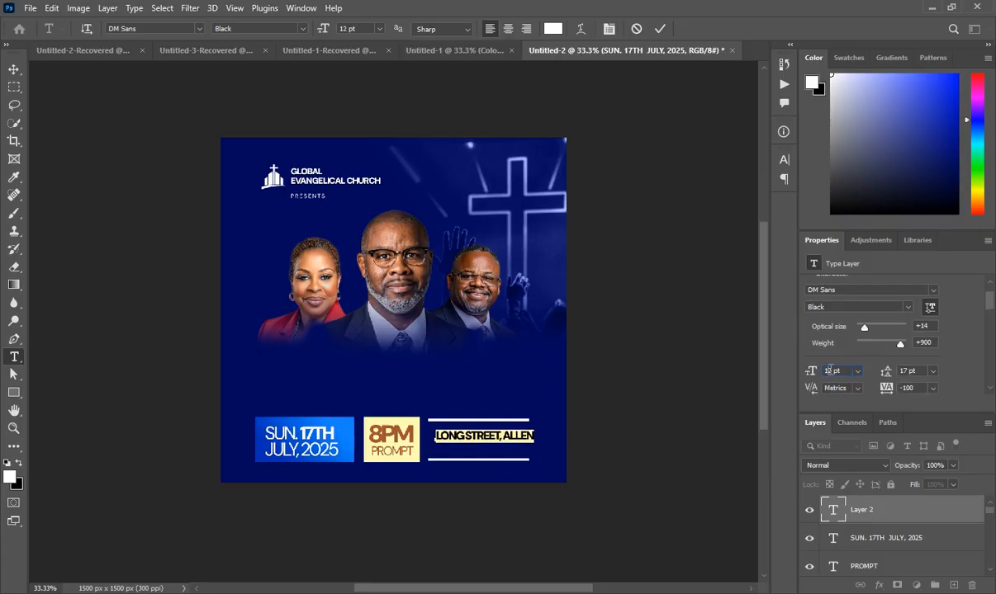
scroll(830, 371, "down", 2)
left_click_drag(540, 476, 554, 476)
key("Return")
type("TEXAS")
key("ctrl+a")
scroll(906, 371, "down", 6)
left_click(873, 510)
key("ctrl+t")
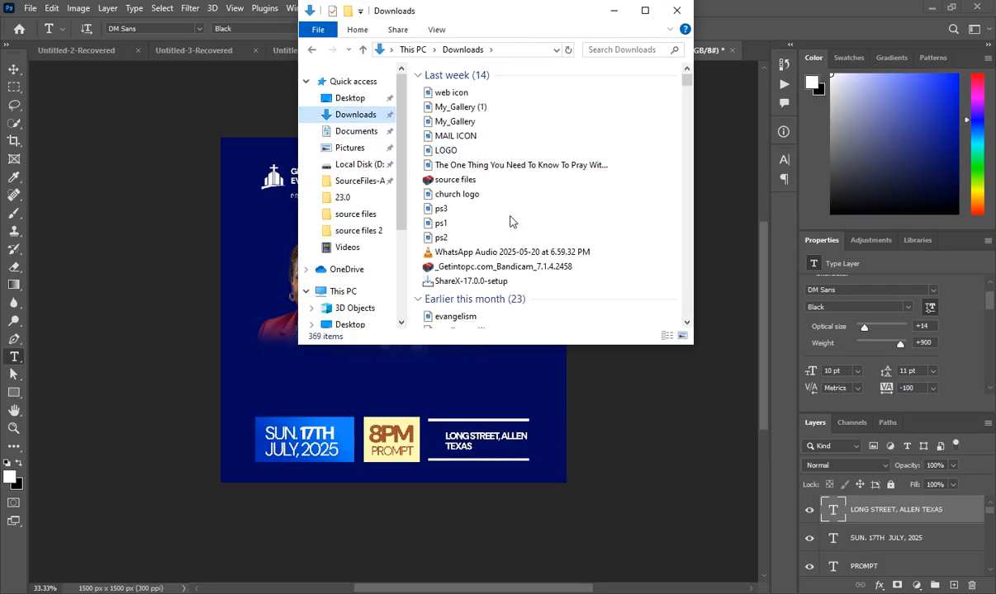
- Place the LOC location pin icon from downloads beside the address
left_click(615, 47)
type("LOC")
left_click_drag(527, 151, 435, 443)
key("Return")
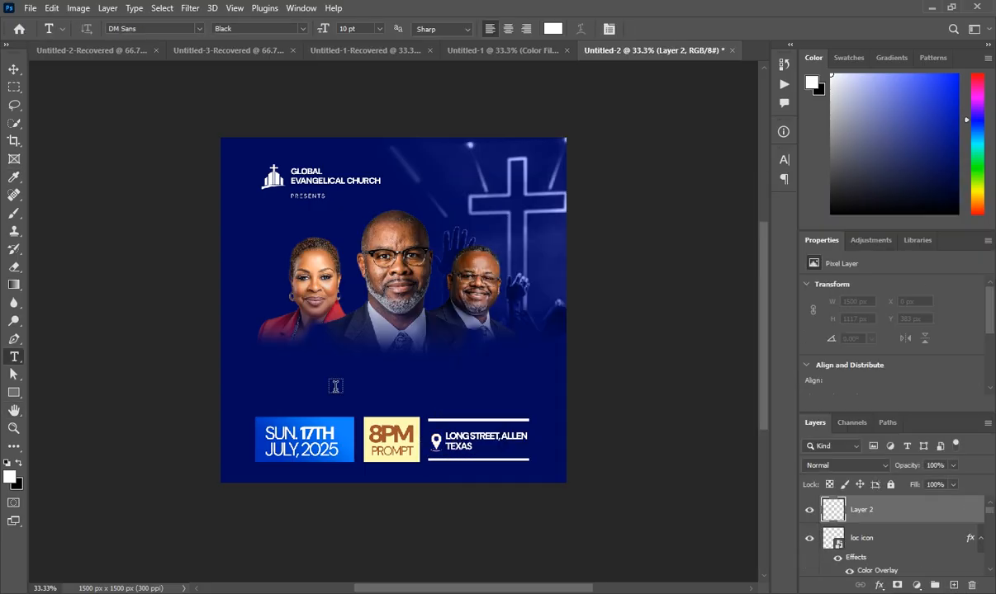
- Add 'POWER NIGHT' below the speakers at 34 pt ExtraBlack, centred
left_click(307, 376)
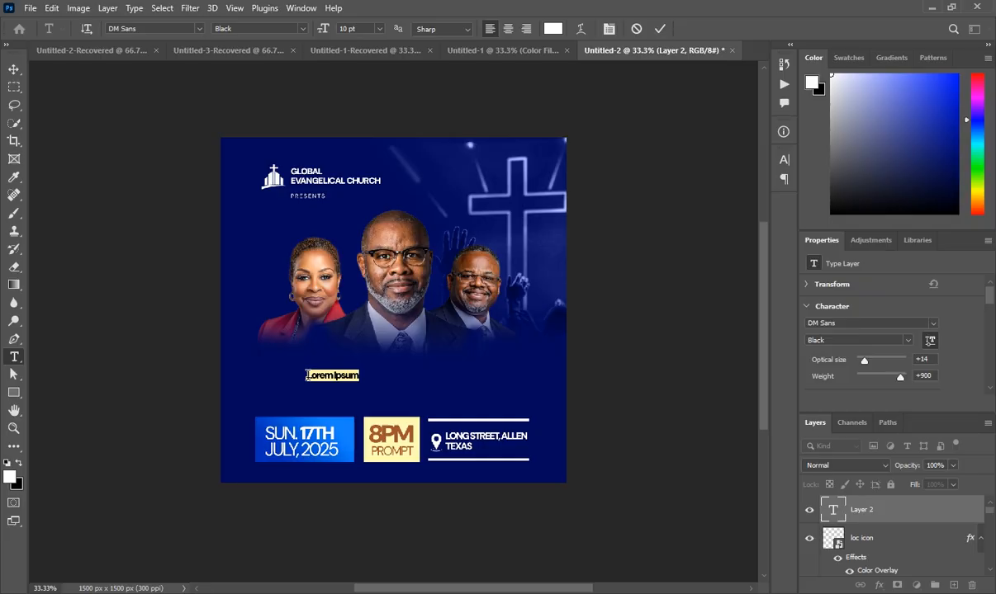
type("POWER NIGHT")
key("ctrl+a")
scroll(863, 355, "down", 1)
left_click_drag(810, 371, 831, 372)
left_click_drag(900, 345, 911, 344)
left_click_drag(423, 406, 414, 406)
left_click(877, 512)
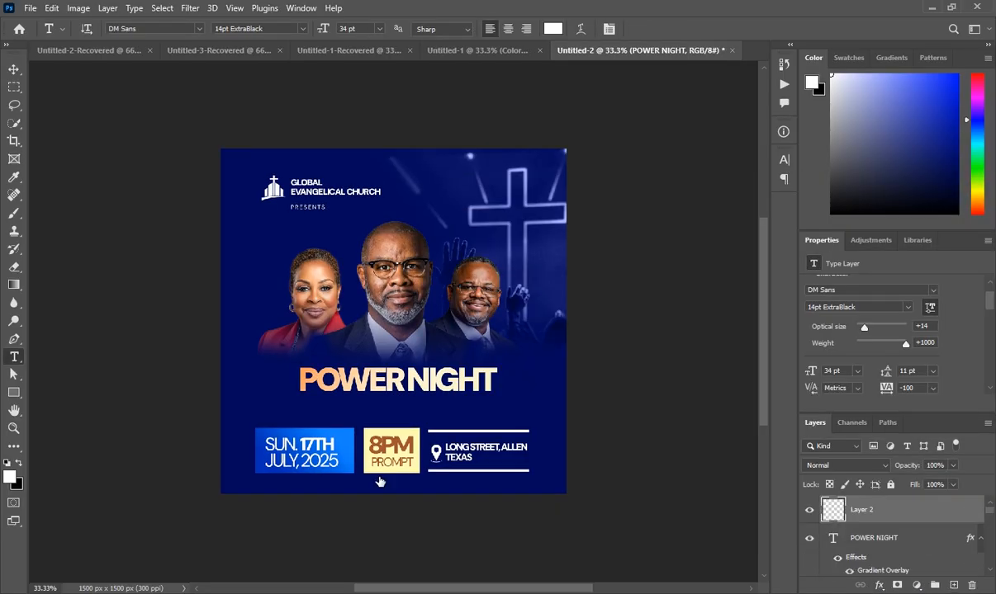
- Add the theme line 'THEME: ABUNDANCE OF GRACE' below the title
left_click(320, 408)
type("THEME: ABUNDAN")
key("ctrl+a")
left_click(908, 340)
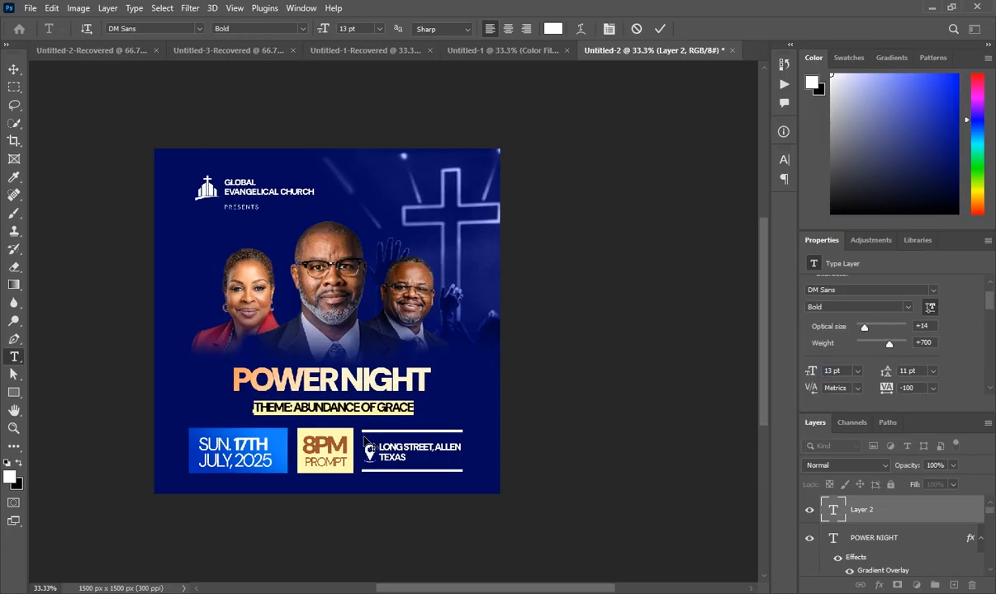
- Add 'JOB 10:20' in Regular weight and duplicate the thin line beside it
left_click(306, 413)
type("JOB 10:20")
key("ctrl+a")
left_click(907, 340)
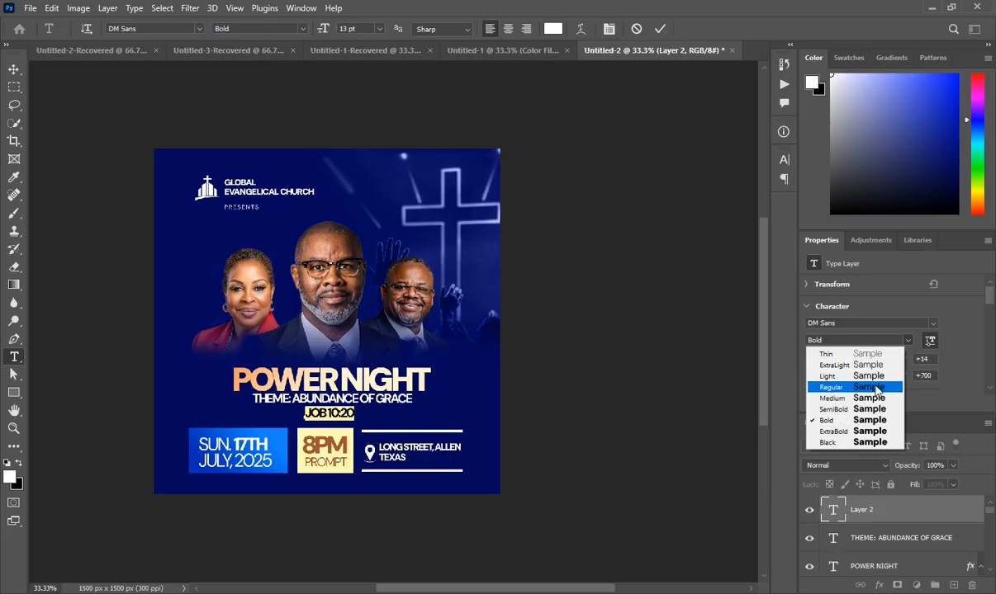
left_click(876, 388)
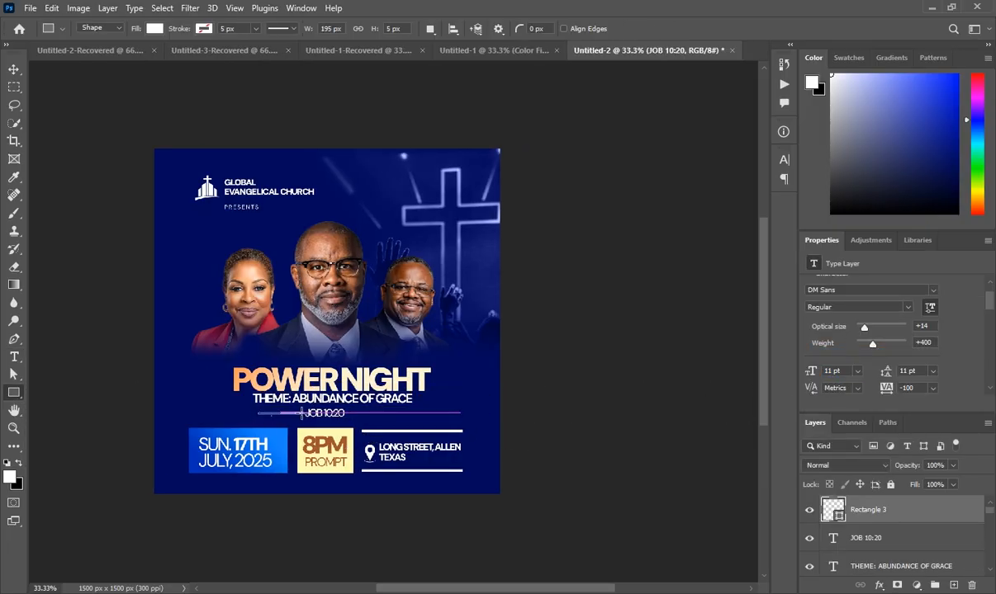
key("ctrl+j")
- Position the copied line and make the right speaker's label Black weight
key("ctrl+t")
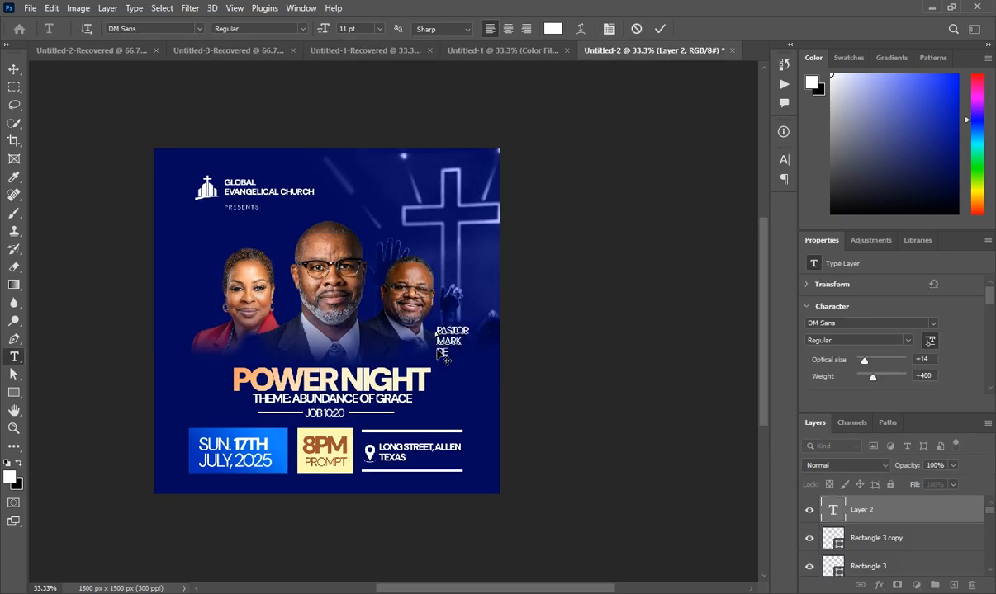
key("ctrl+a")
left_click(907, 340)
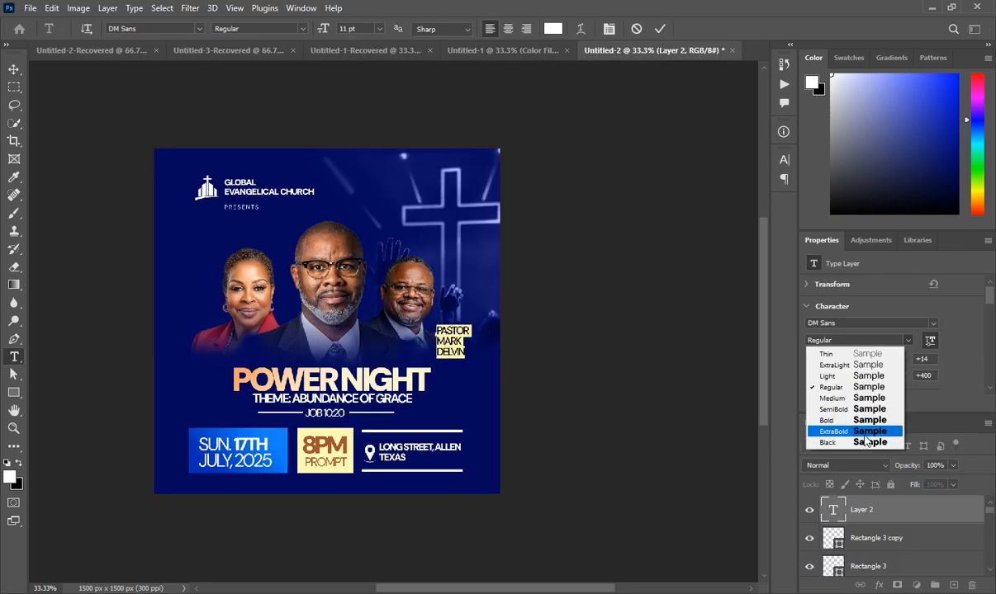
left_click(865, 442)
key("ctrl+Return")
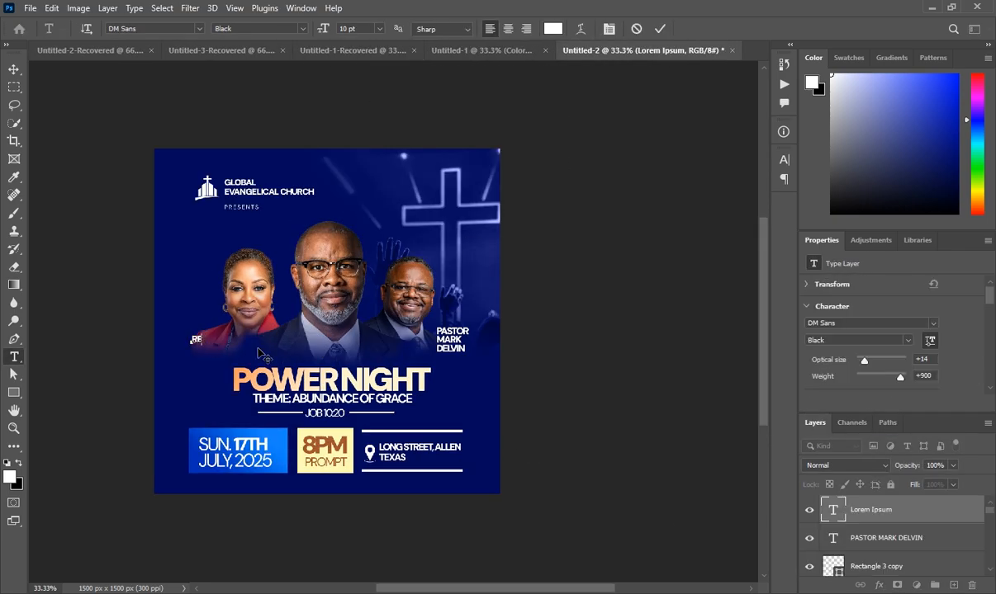
- Type the left speaker's three-line name label, starting with 'V.', and commit it
type("V.")
key("Return")
key("Return")
key("ctrl+Return")
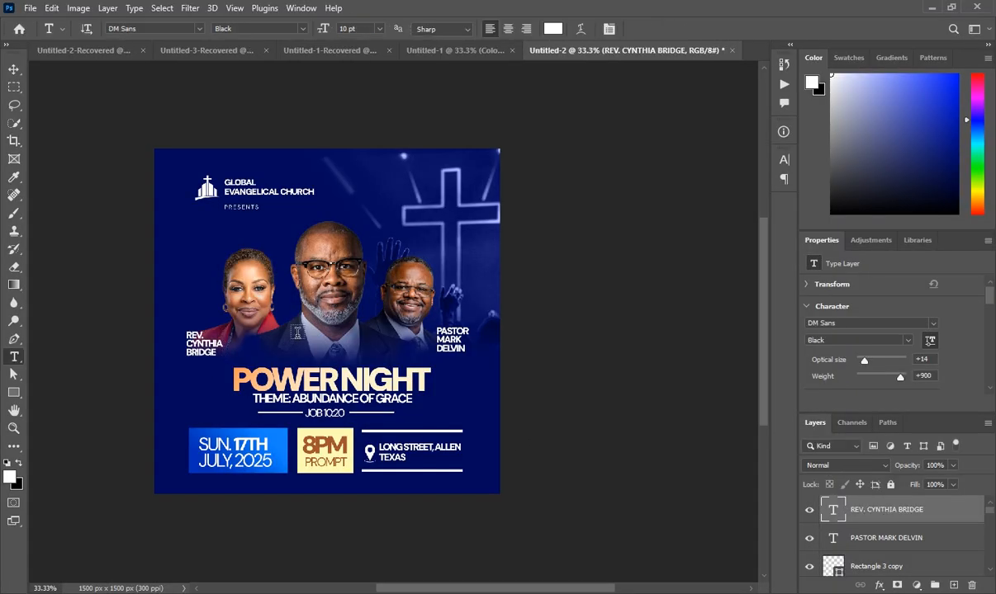
- Label the centre speaker 'HOST:' followed by 'PASTOR' and the host's name
left_click(295, 335)
type("HOST:")
key("Return")
type("PASTOR")
key("Return")
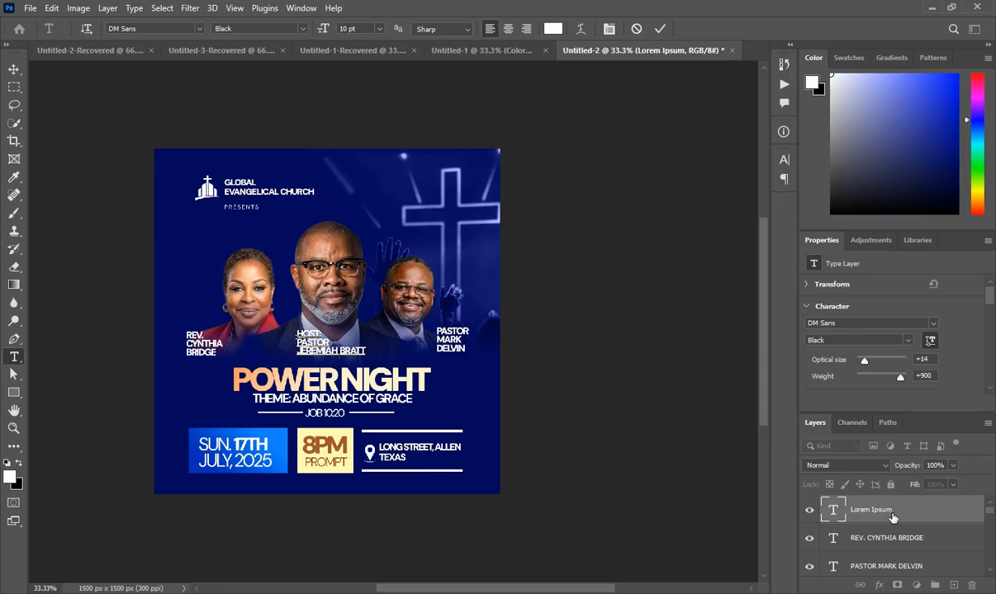
key("ctrl+Return")
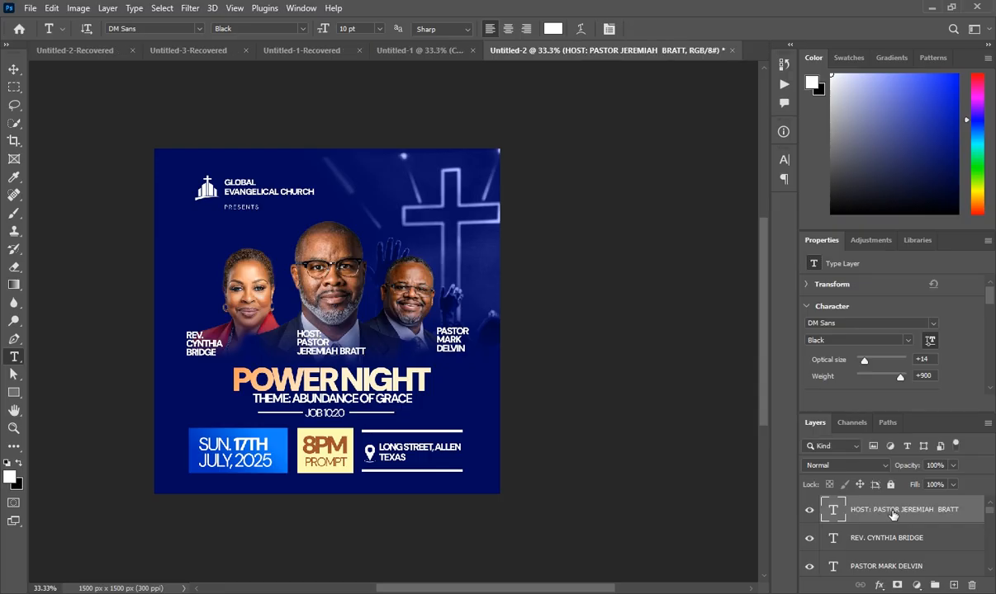